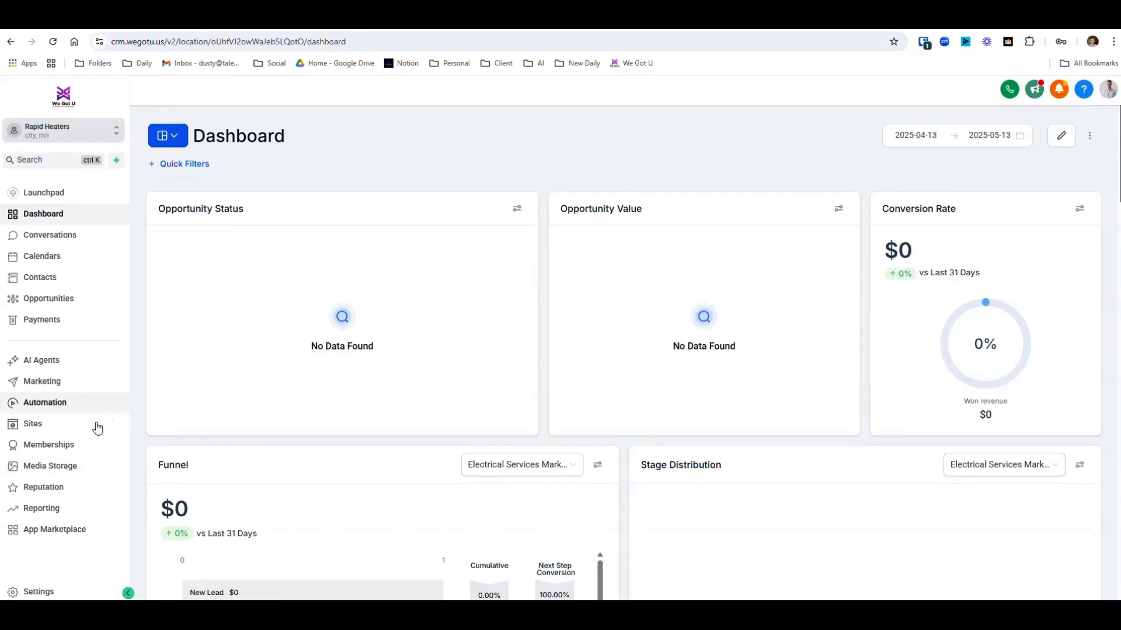
- Start a new email campaign from the Email Marketing Templates in the marketing area's email section
{"action": "left_click", "coordinate": [47, 387]}
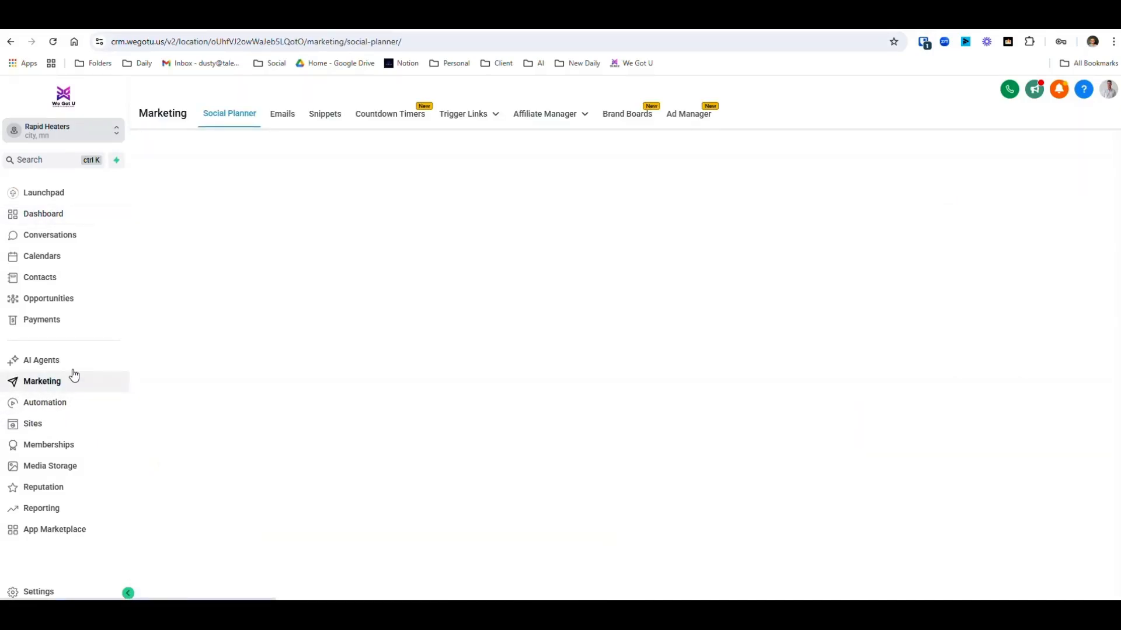
{"action": "left_click", "coordinate": [281, 117]}
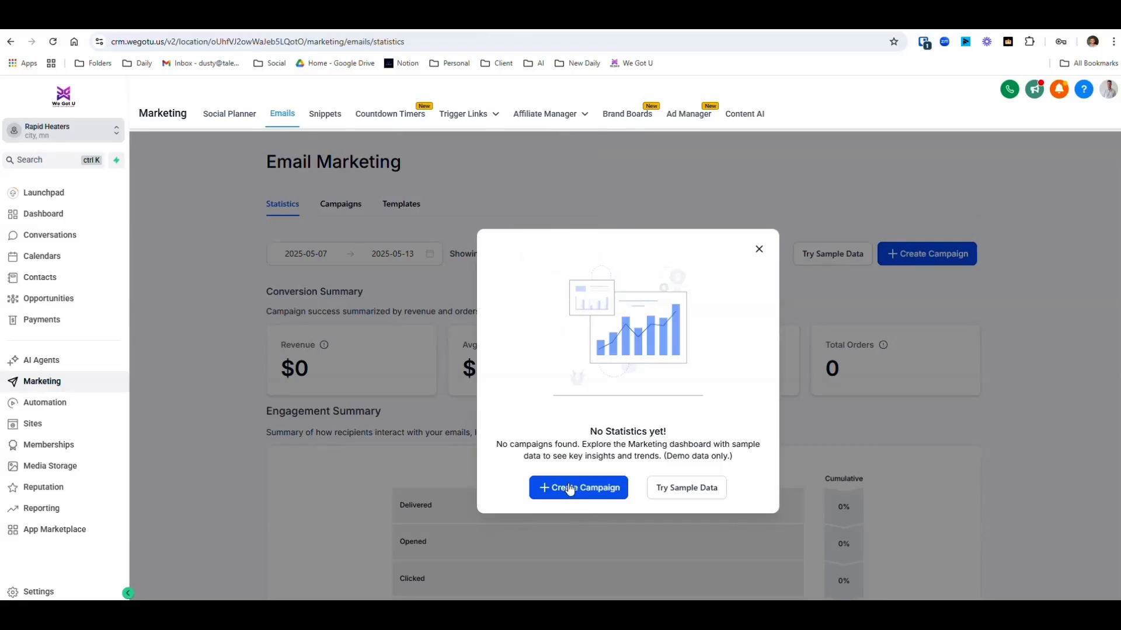
{"action": "left_click", "coordinate": [570, 489]}
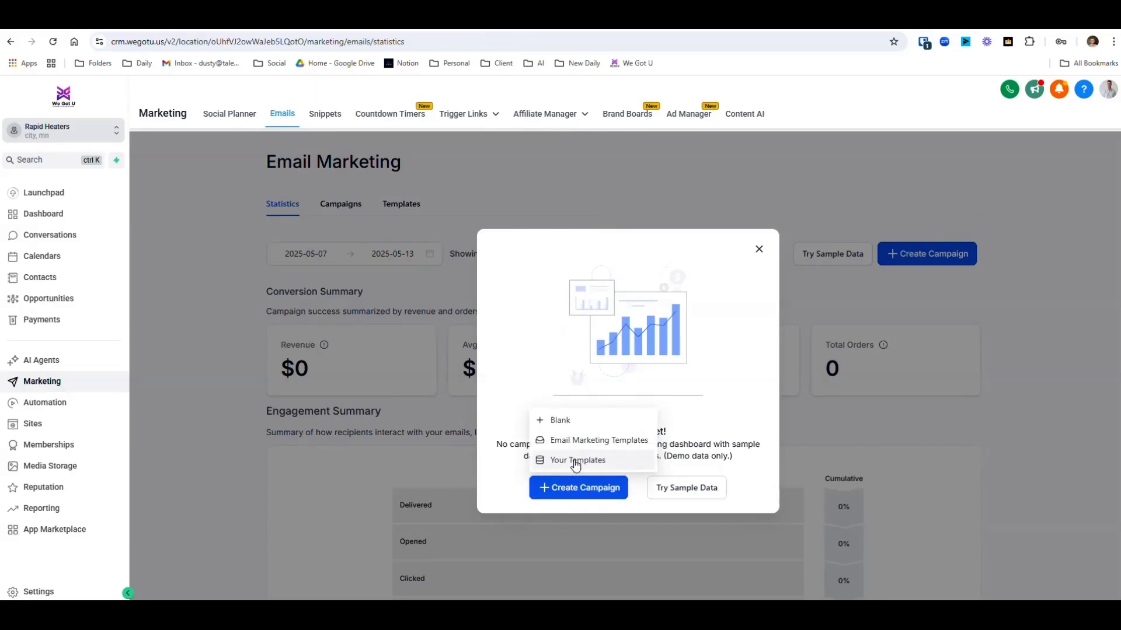
{"action": "left_click", "coordinate": [581, 441]}
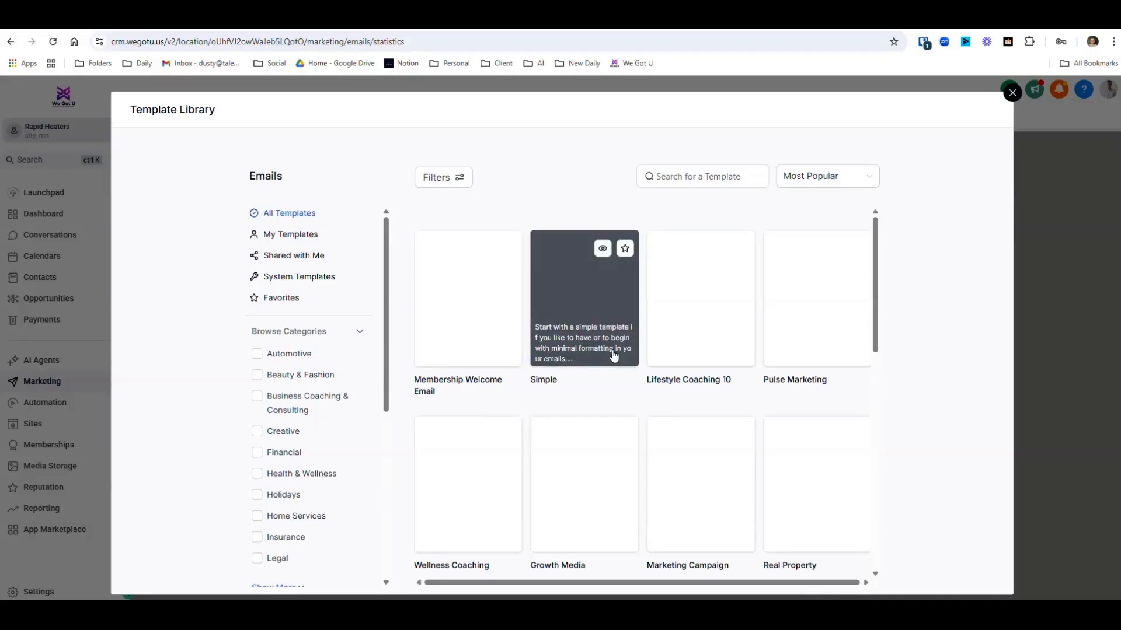
- Filter the template library by the Holidays category and continue with the Merry Christmas Generic template
{"action": "scroll", "coordinate": [613, 354], "scroll_direction": "down", "scroll_amount": 7}
{"action": "scroll", "coordinate": [623, 383], "scroll_direction": "down", "scroll_amount": 3}
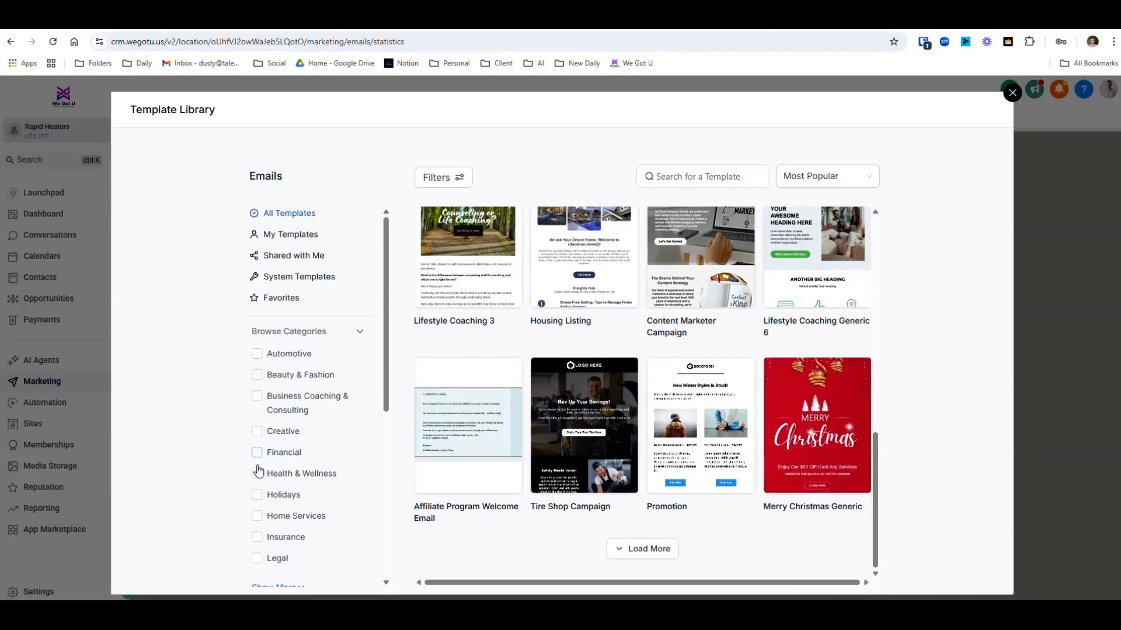
{"action": "left_click", "coordinate": [256, 495]}
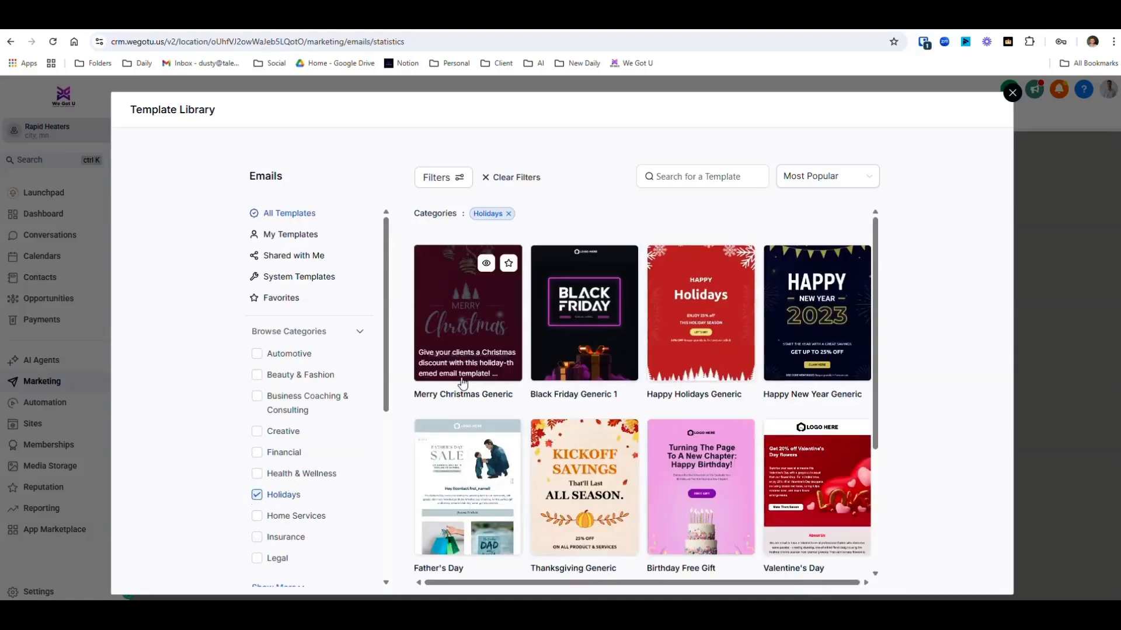
{"action": "scroll", "coordinate": [604, 402], "scroll_direction": "down", "scroll_amount": 1}
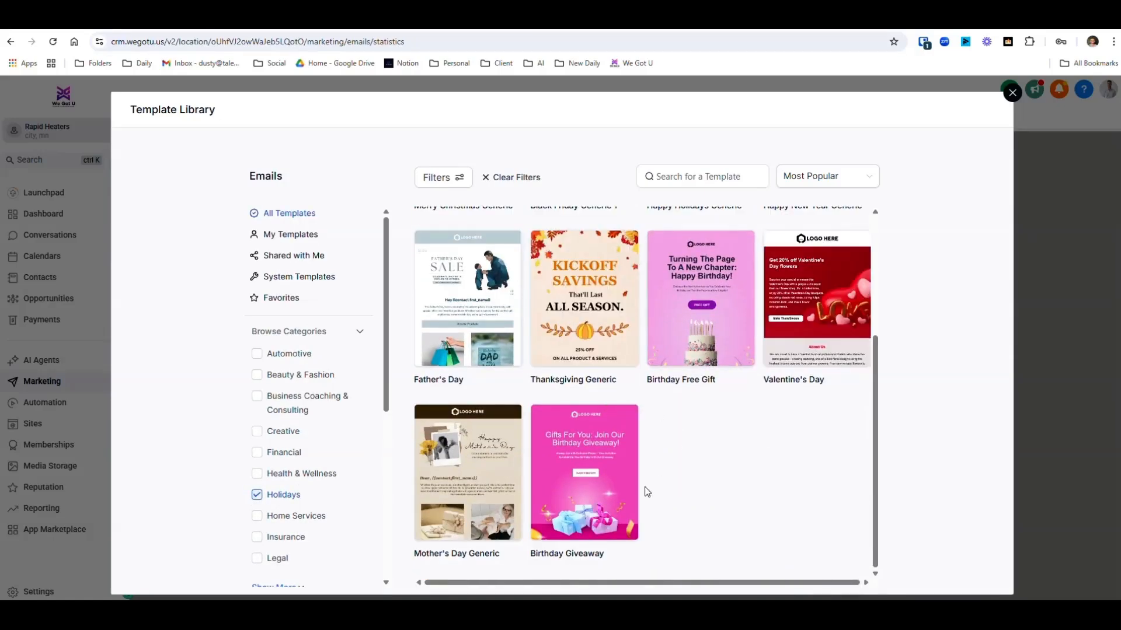
{"action": "scroll", "coordinate": [464, 301], "scroll_direction": "up", "scroll_amount": 3}
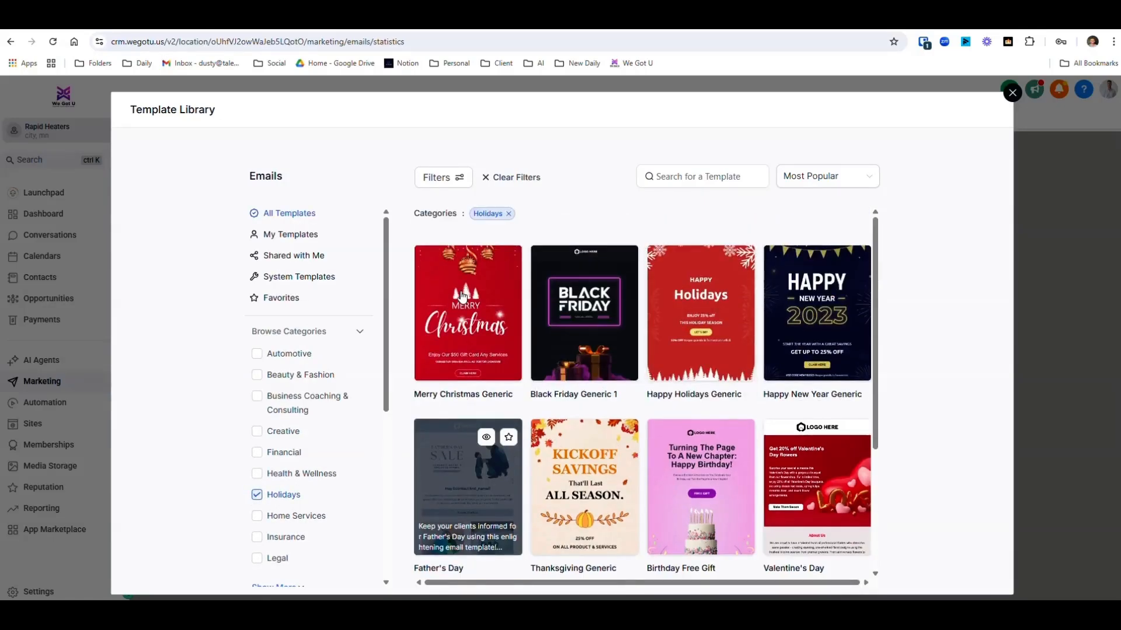
{"action": "left_click", "coordinate": [488, 265]}
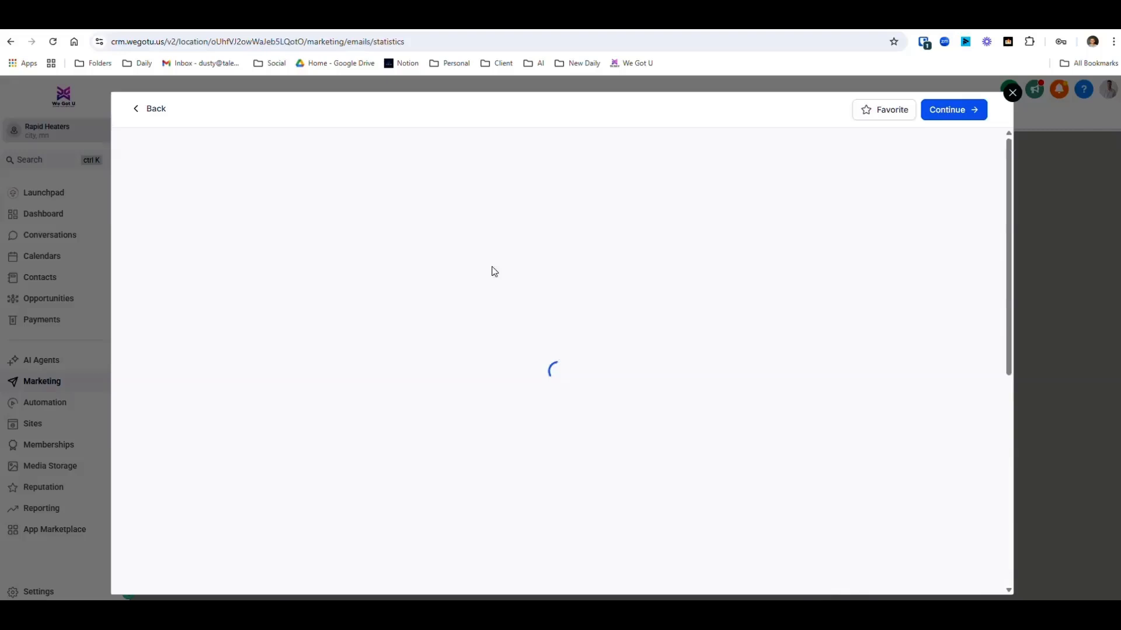
{"action": "left_click", "coordinate": [945, 111]}
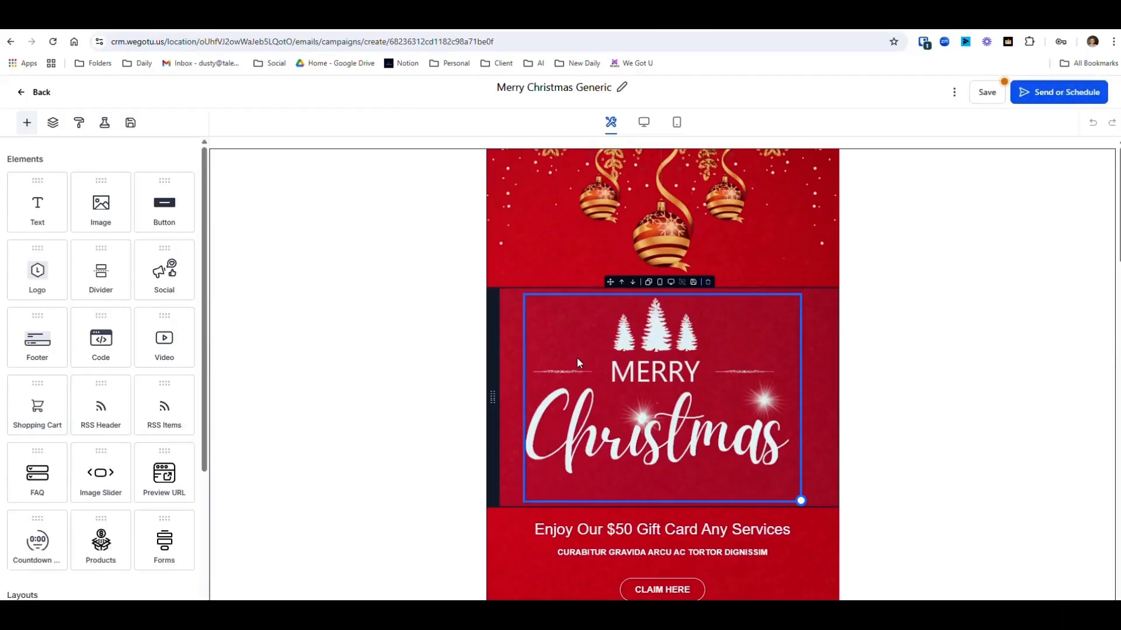
- Delete the placeholder text after "30% OFF" and the "CURABITUR GRAVIDA ARCU AC TORTOR DIGNISSIM" line below the gift card headline
{"action": "scroll", "coordinate": [621, 386], "scroll_direction": "down", "scroll_amount": 4}
{"action": "left_click", "coordinate": [684, 412]}
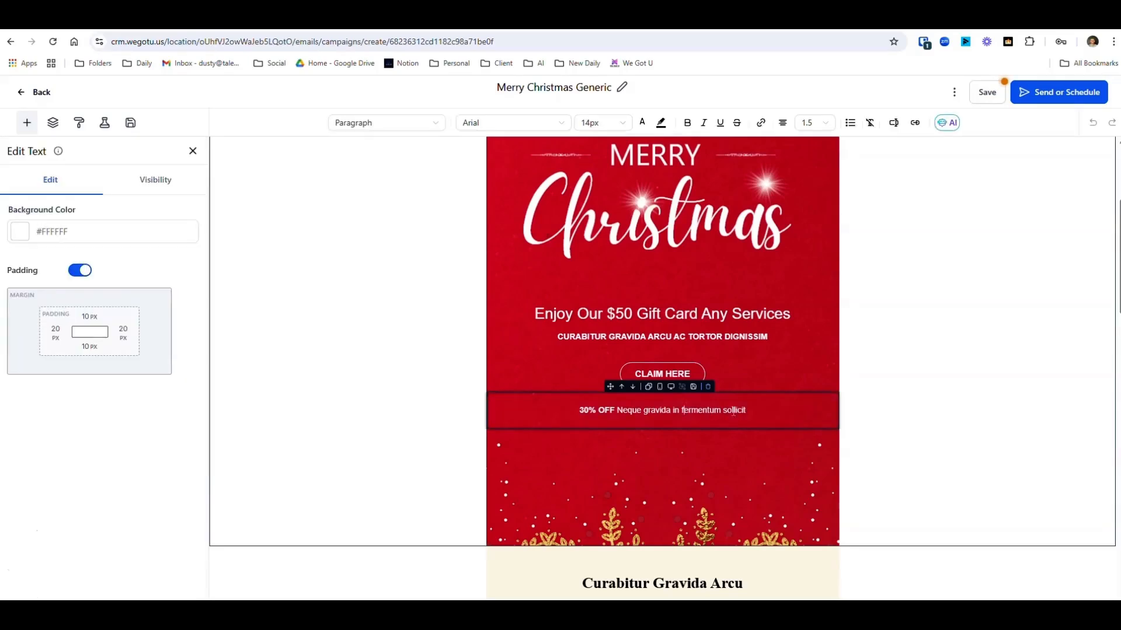
{"action": "left_click_drag", "start_coordinate": [746, 409], "coordinate": [601, 406]}
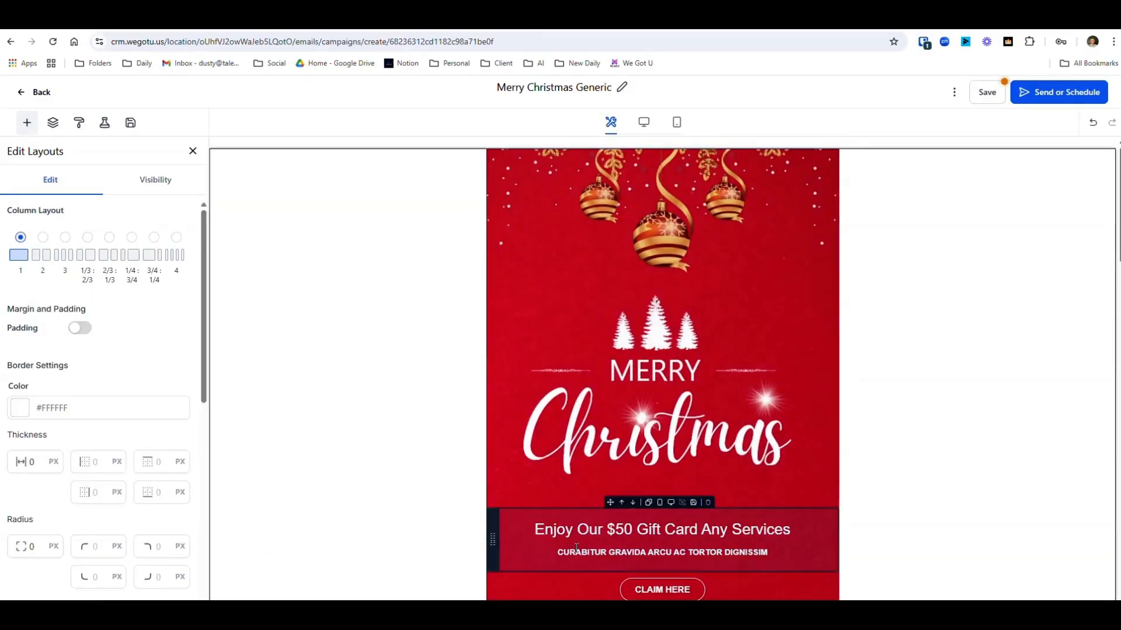
{"action": "left_click", "coordinate": [768, 554]}
{"action": "left_click_drag", "start_coordinate": [768, 554], "coordinate": [557, 553]}
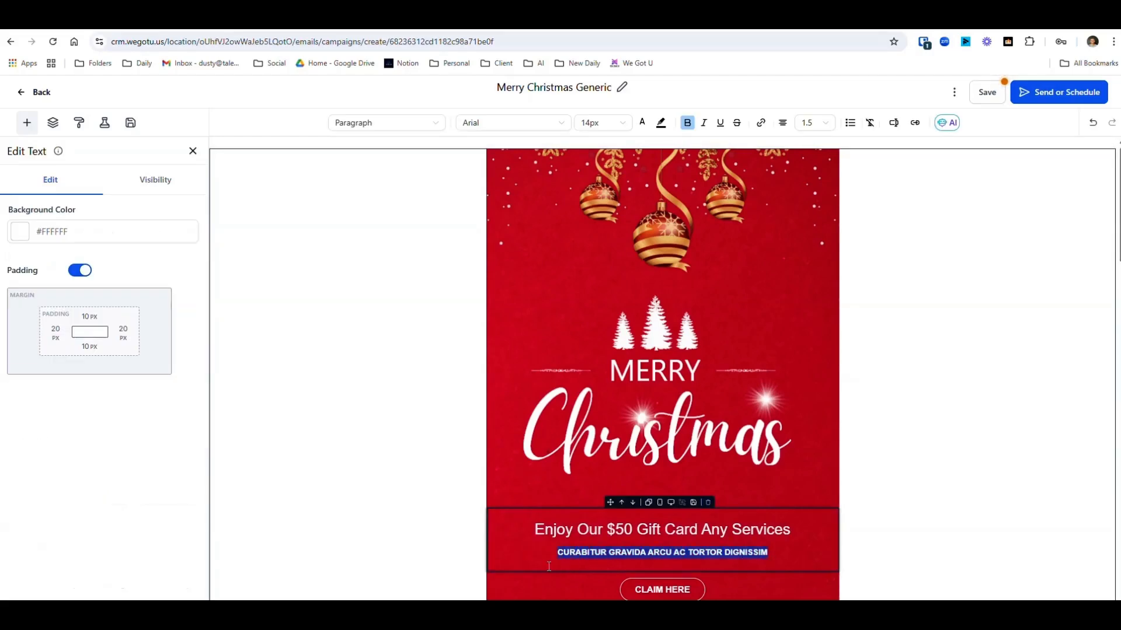
{"action": "key", "text": "BackSpace"}
{"action": "left_click", "coordinate": [664, 470]}
{"action": "left_click", "coordinate": [949, 362]}
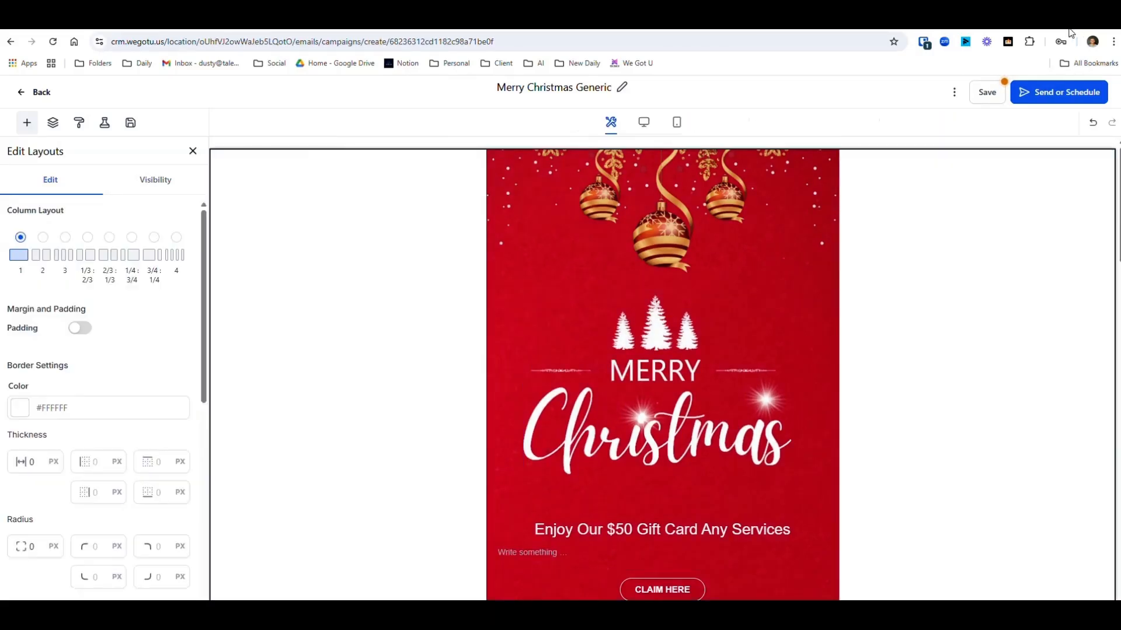
- Proceed to the campaign's sending and scheduling settings and look through the email preview
{"action": "left_click", "coordinate": [1044, 99]}
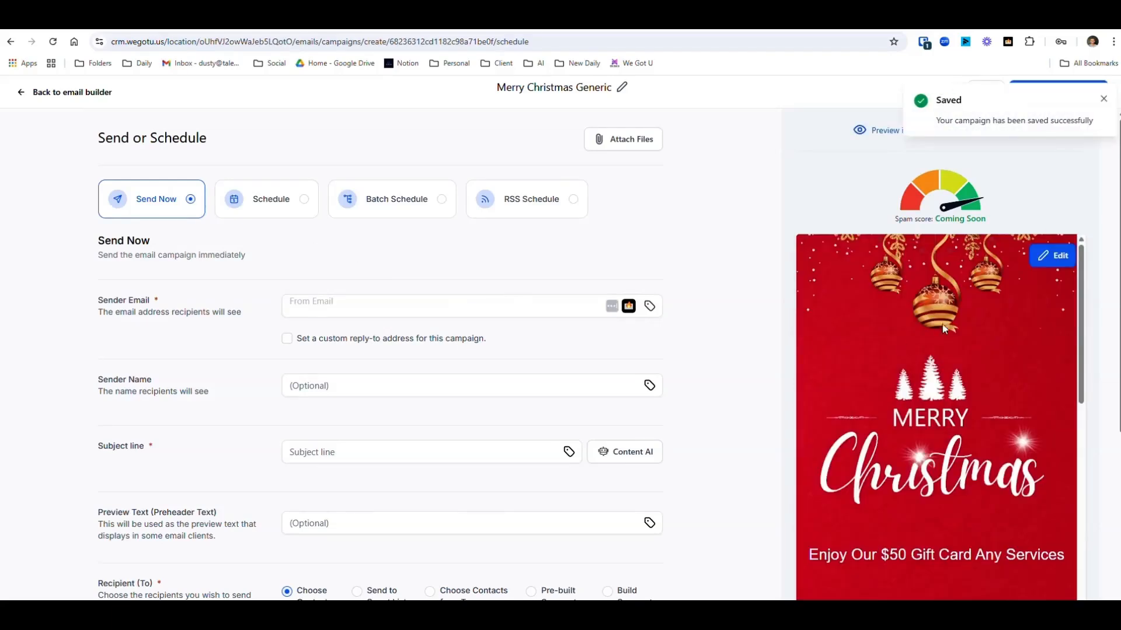
{"action": "scroll", "coordinate": [940, 350], "scroll_direction": "down", "scroll_amount": 5}
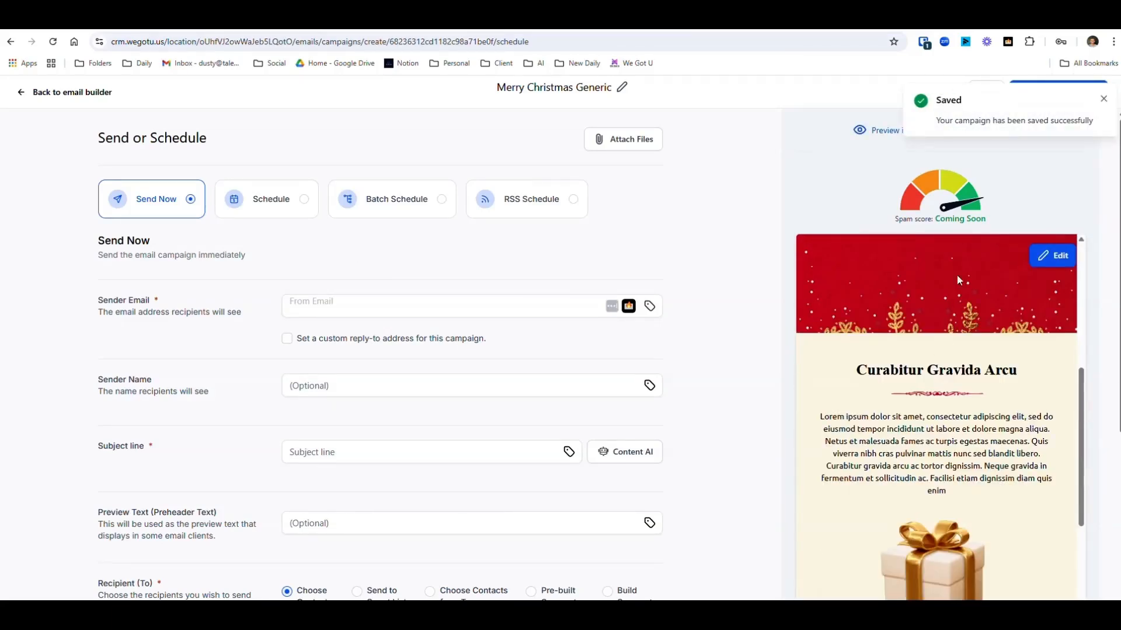
{"action": "left_click", "coordinate": [1102, 99]}
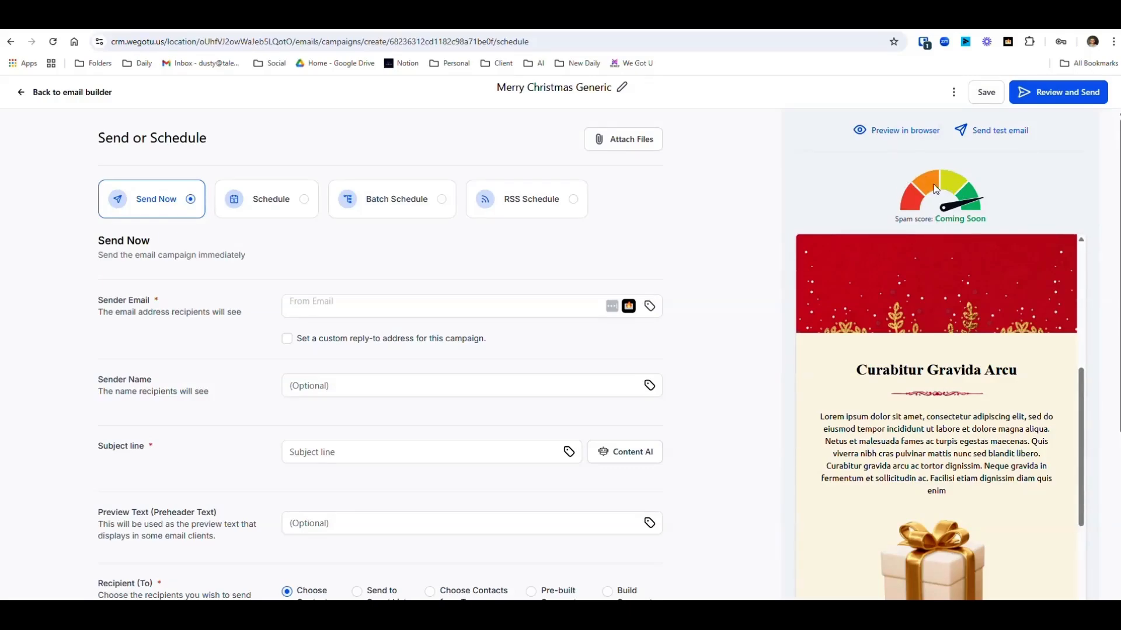
{"action": "scroll", "coordinate": [978, 246], "scroll_direction": "down", "scroll_amount": 3}
{"action": "scroll", "coordinate": [976, 245], "scroll_direction": "up", "scroll_amount": 8}
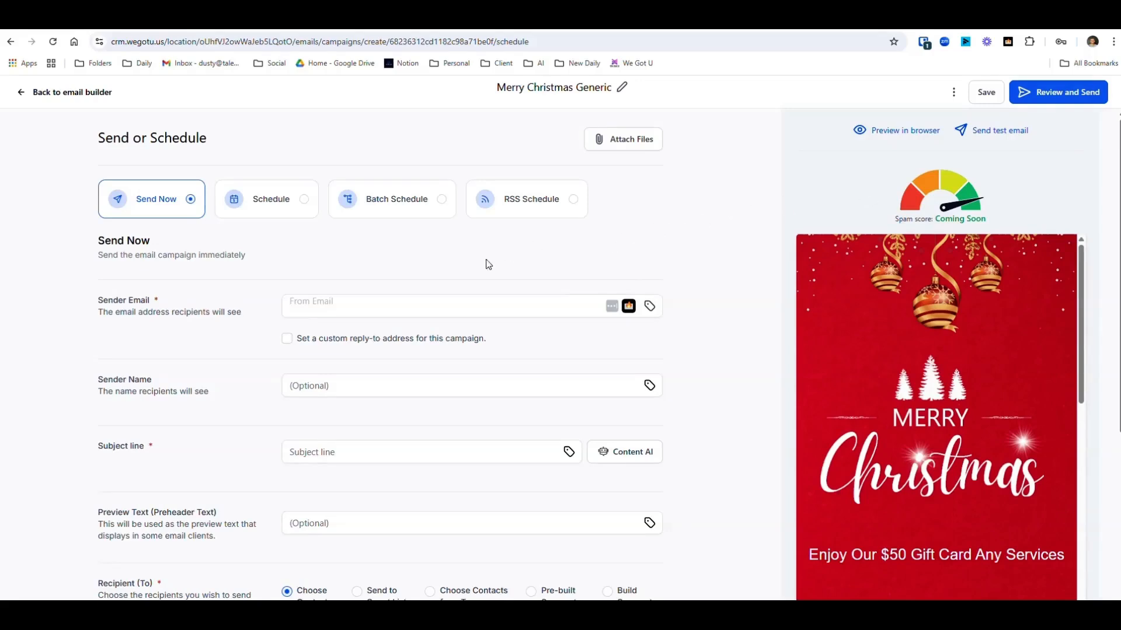
- Set the campaign to scheduled sending and choose Send to Smart List as the recipient type
{"action": "left_click", "coordinate": [303, 202]}
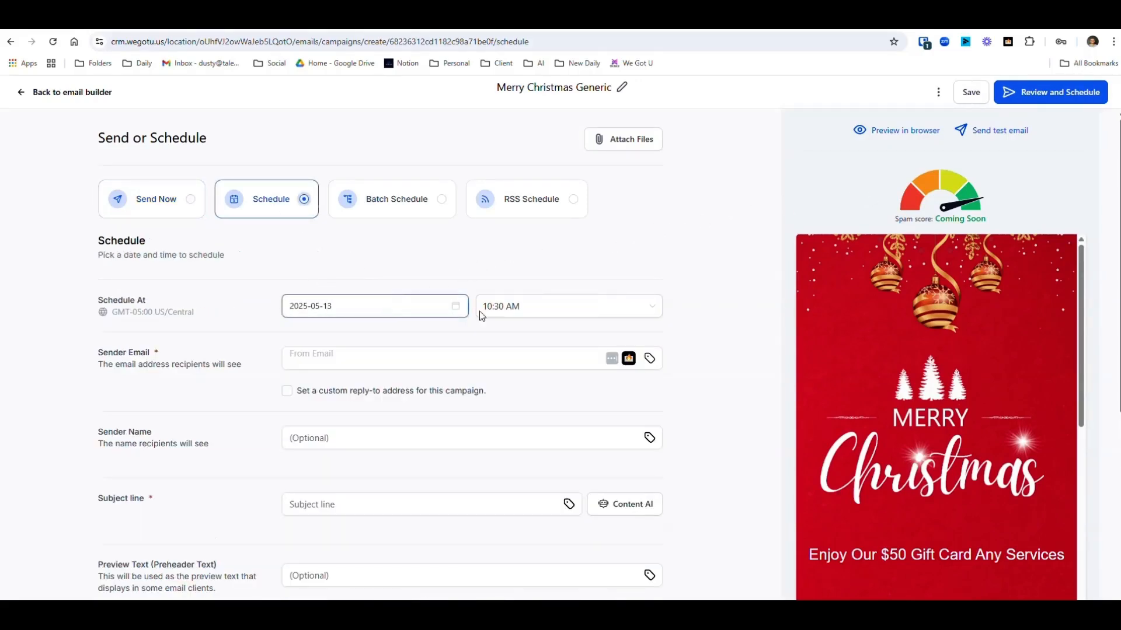
{"action": "left_click", "coordinate": [386, 360]}
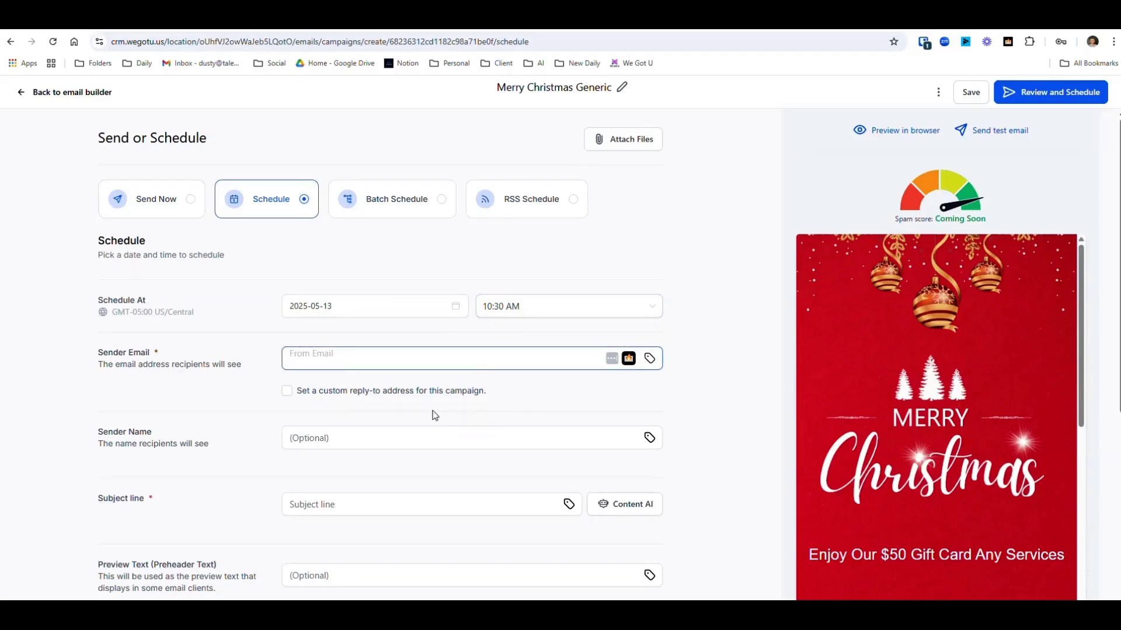
{"action": "scroll", "coordinate": [364, 429], "scroll_direction": "down", "scroll_amount": 4}
{"action": "scroll", "coordinate": [333, 408], "scroll_direction": "down", "scroll_amount": 2}
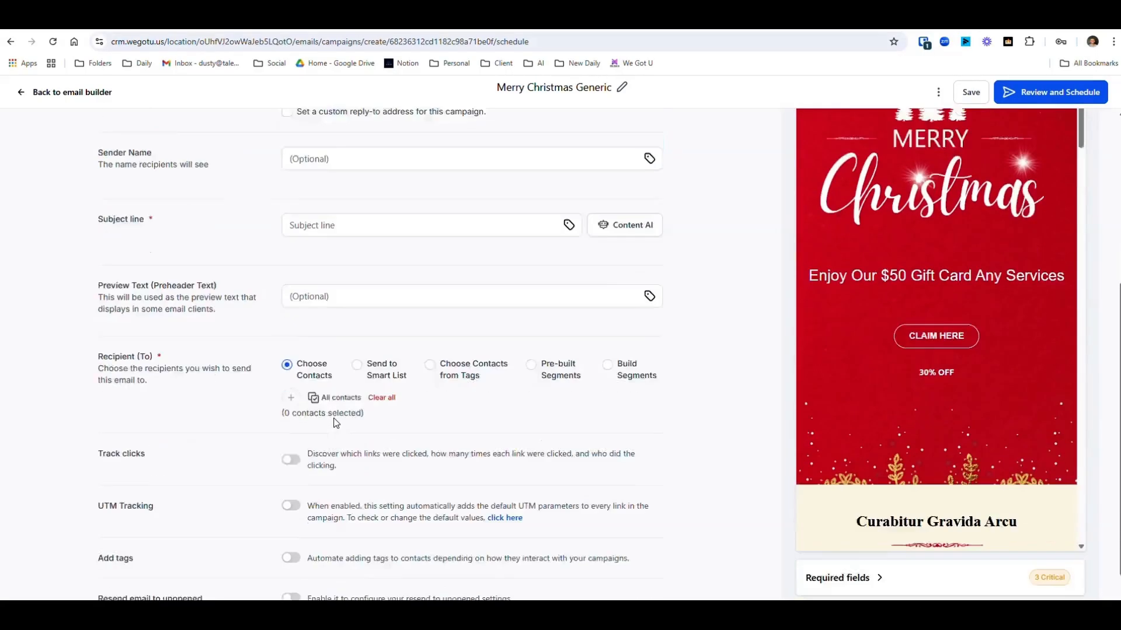
{"action": "left_click", "coordinate": [356, 325]}
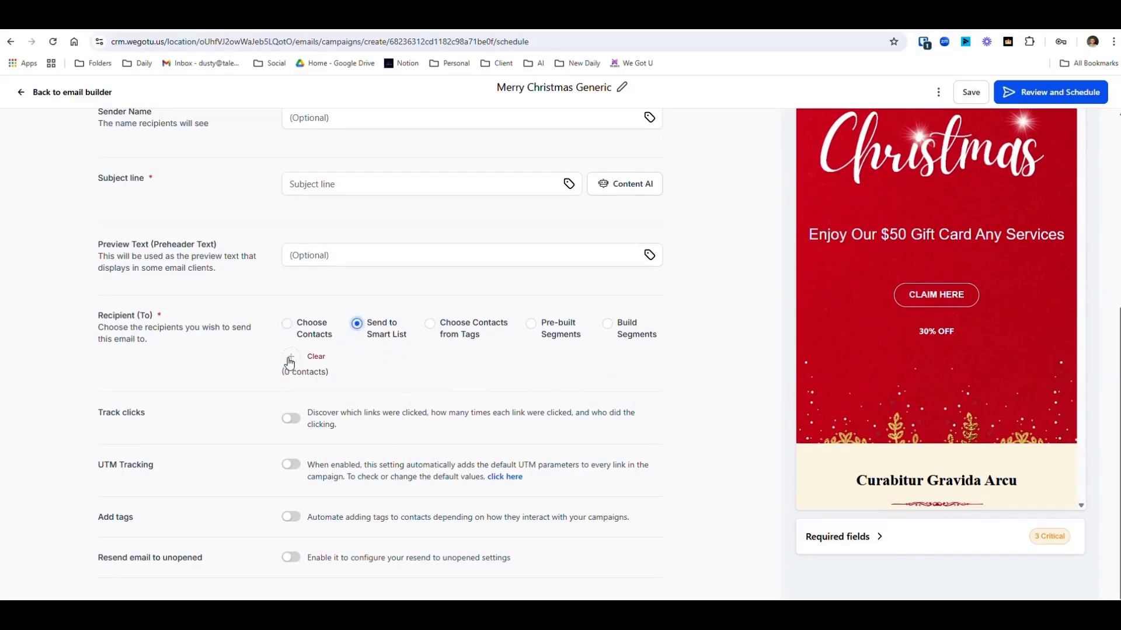
- Enable click tracking, UTM tracking, automatic tag adding and resending the email to contacts who have not opened it
{"action": "left_click", "coordinate": [292, 421]}
{"action": "left_click", "coordinate": [292, 466]}
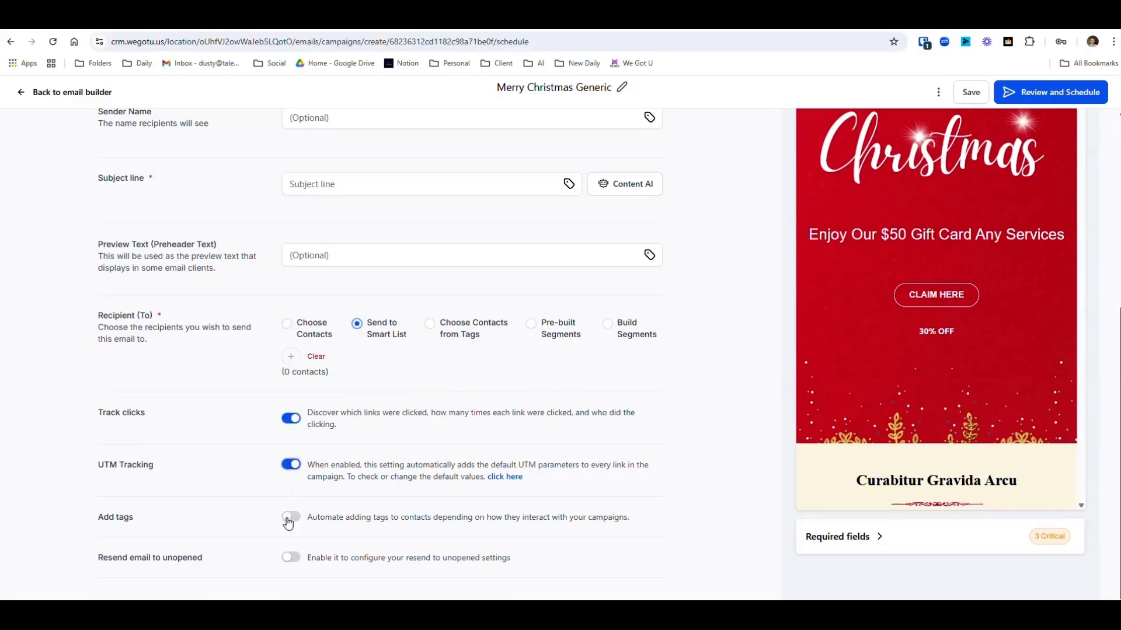
{"action": "left_click", "coordinate": [292, 518]}
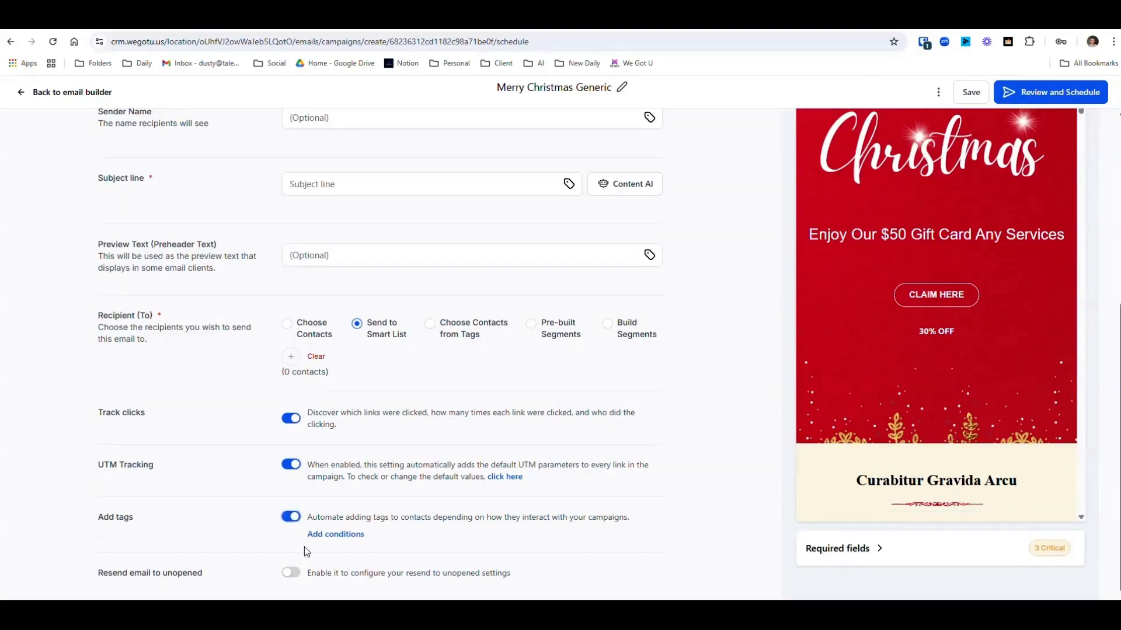
{"action": "left_click", "coordinate": [292, 574]}
- Set the resend delay for non-openers to 1 day and 1 hour
{"action": "scroll", "coordinate": [393, 519], "scroll_direction": "down", "scroll_amount": 3}
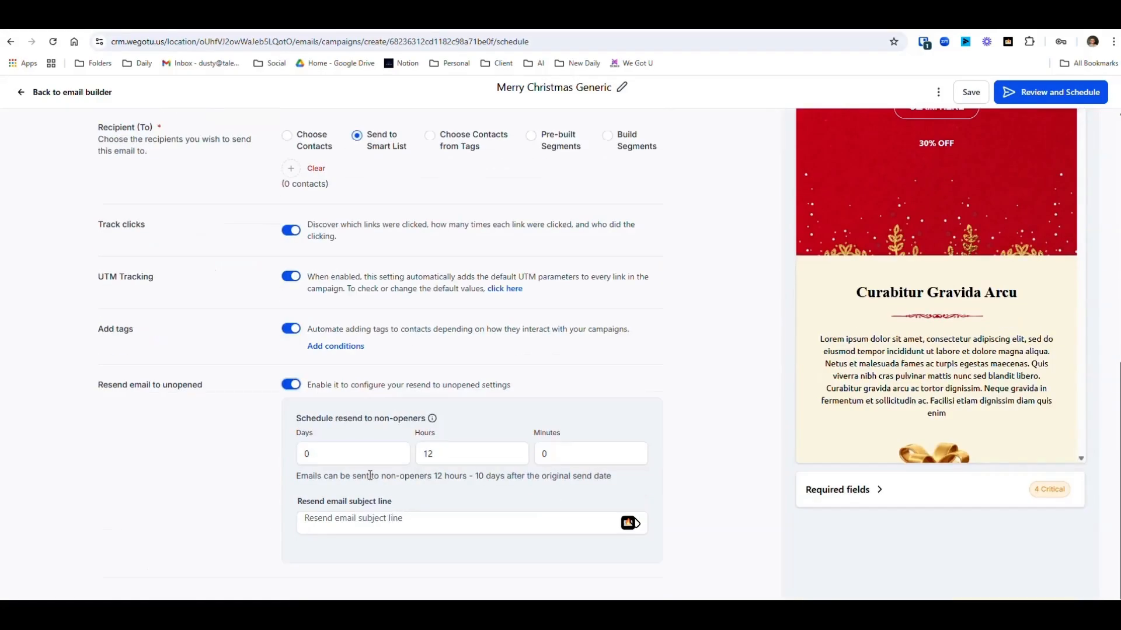
{"action": "left_click", "coordinate": [362, 455]}
{"action": "type", "text": "1"}
{"action": "double_click", "coordinate": [420, 459]}
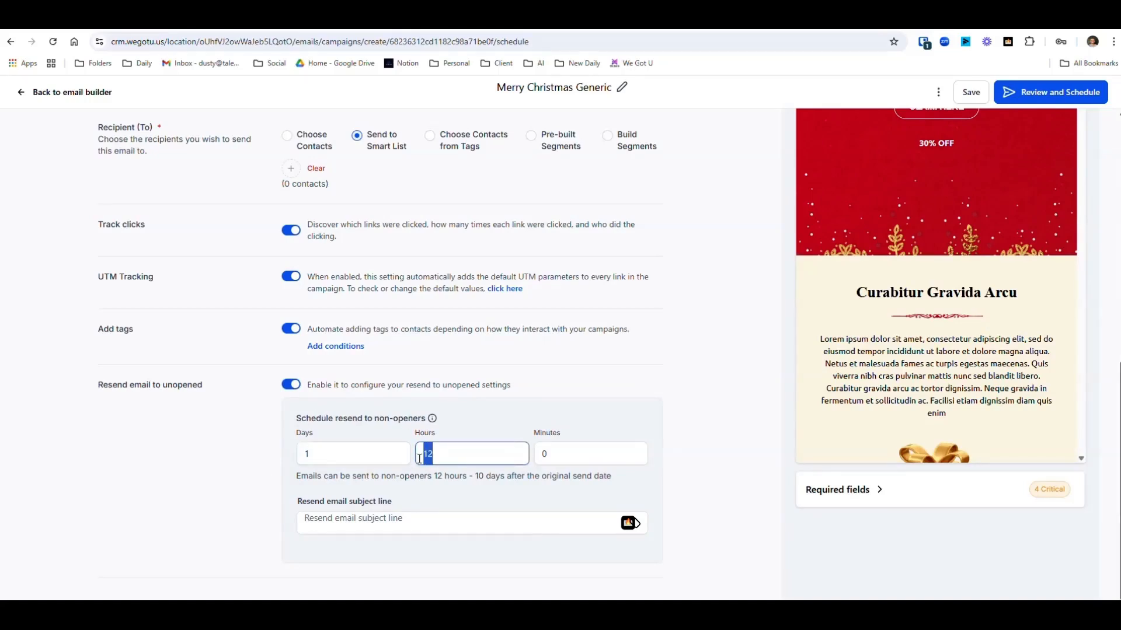
{"action": "type", "text": "1"}
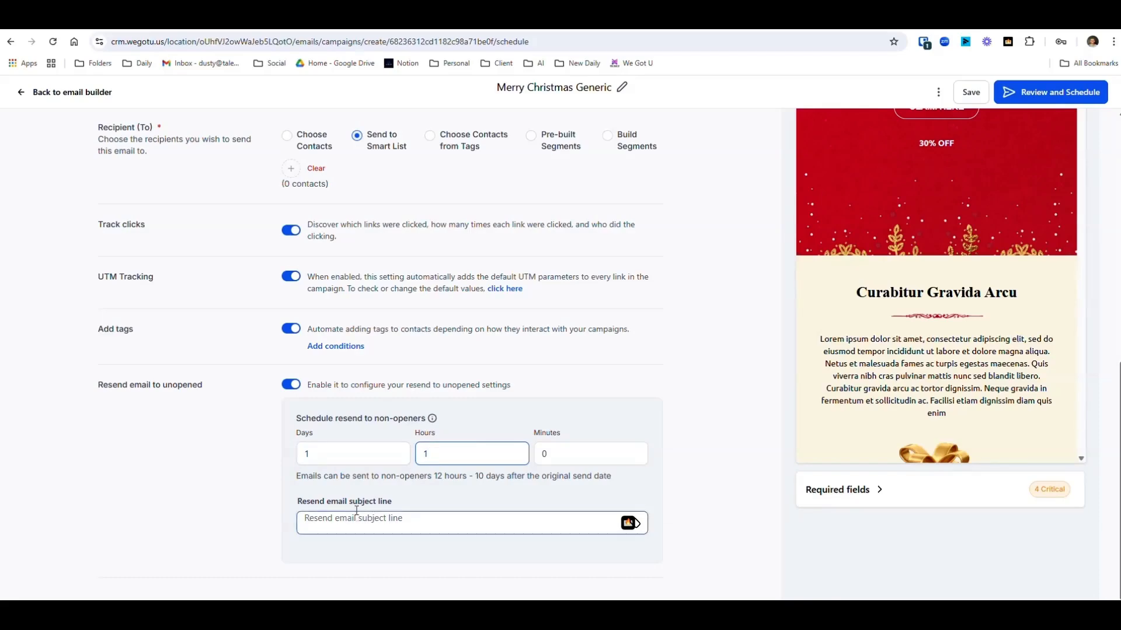
- Save the campaign and check which required fields need completing before it can be scheduled
{"action": "scroll", "coordinate": [707, 458], "scroll_direction": "up", "scroll_amount": 10}
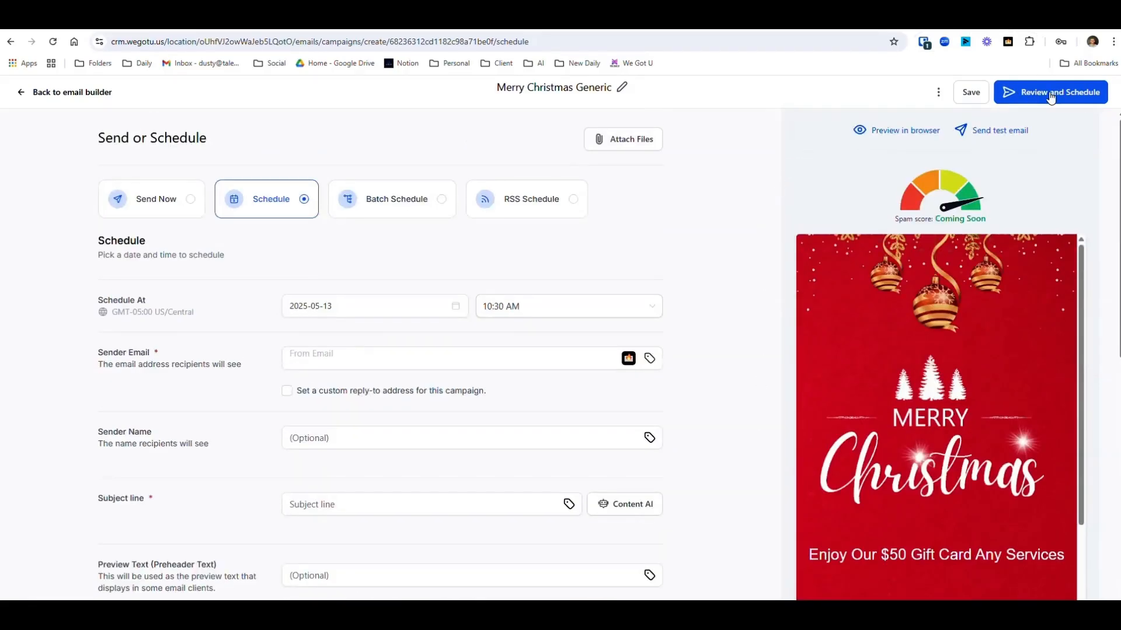
{"action": "left_click", "coordinate": [970, 92]}
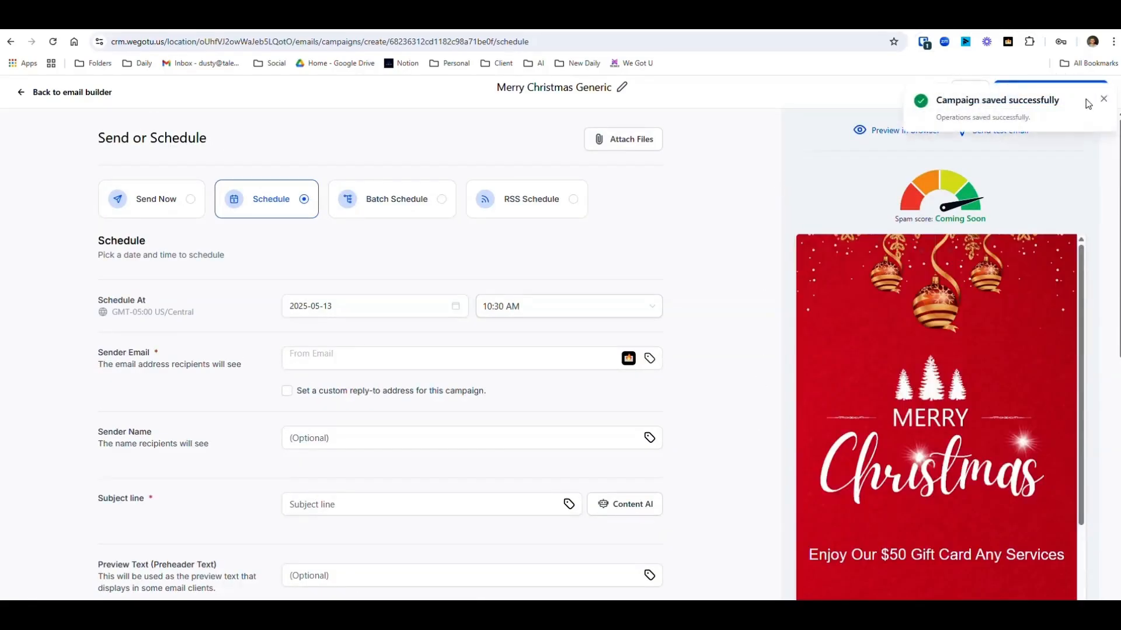
{"action": "triple_click", "coordinate": [1097, 100]}
{"action": "left_click", "coordinate": [1063, 93]}
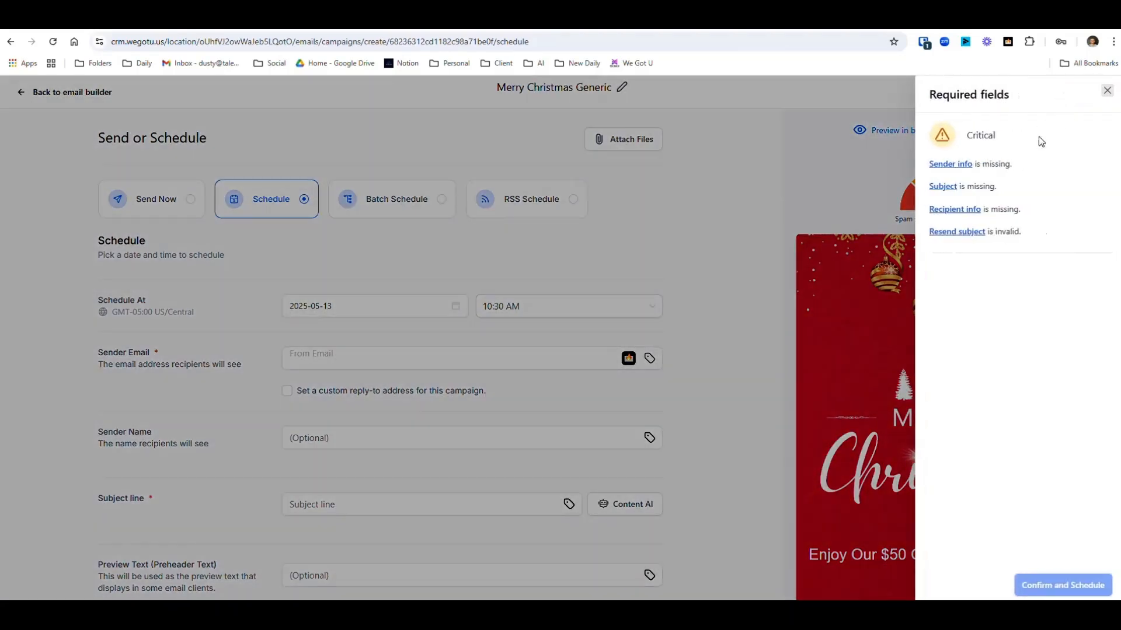
{"action": "left_click", "coordinate": [1107, 92]}
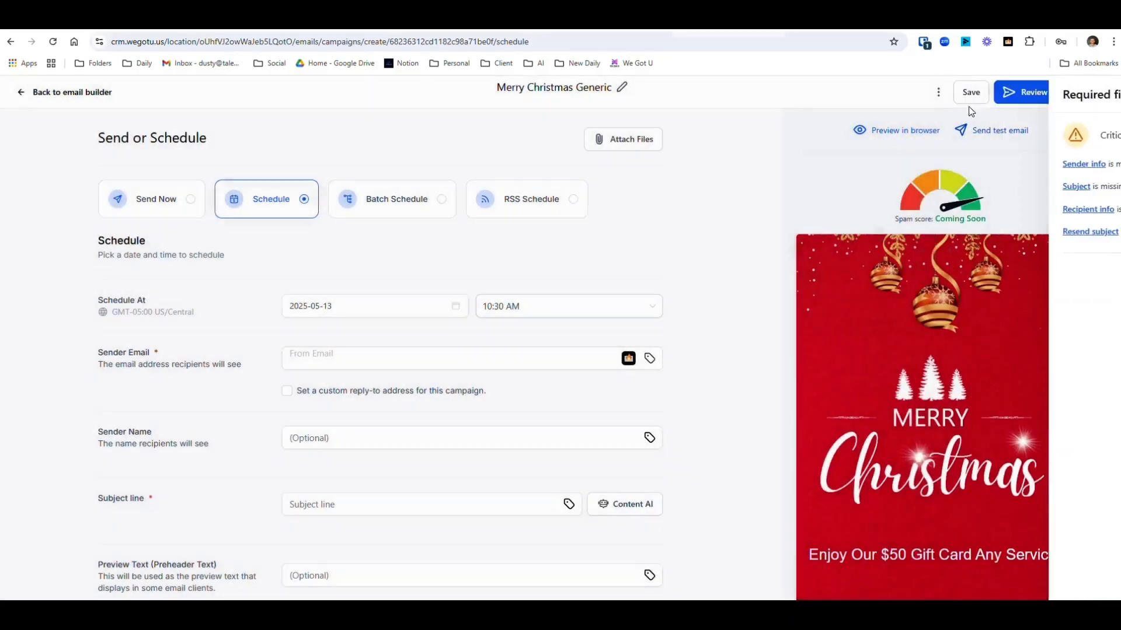
- Return to the email campaigns list and view the available actions for the Merry Christmas Generic draft
{"action": "left_click", "coordinate": [17, 95]}
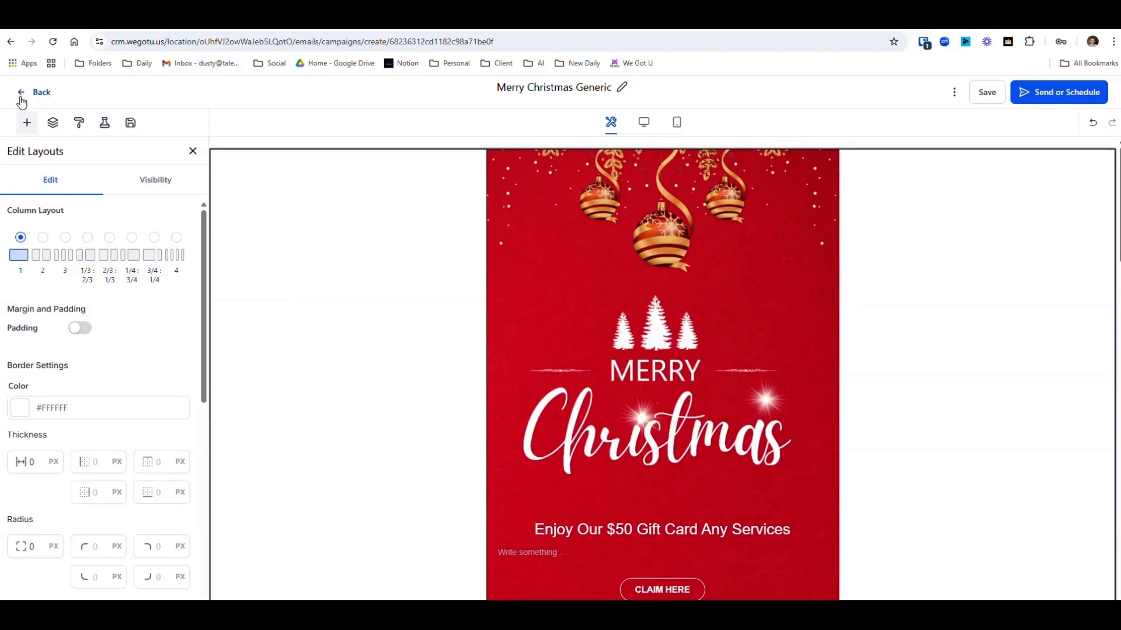
{"action": "left_click", "coordinate": [22, 99]}
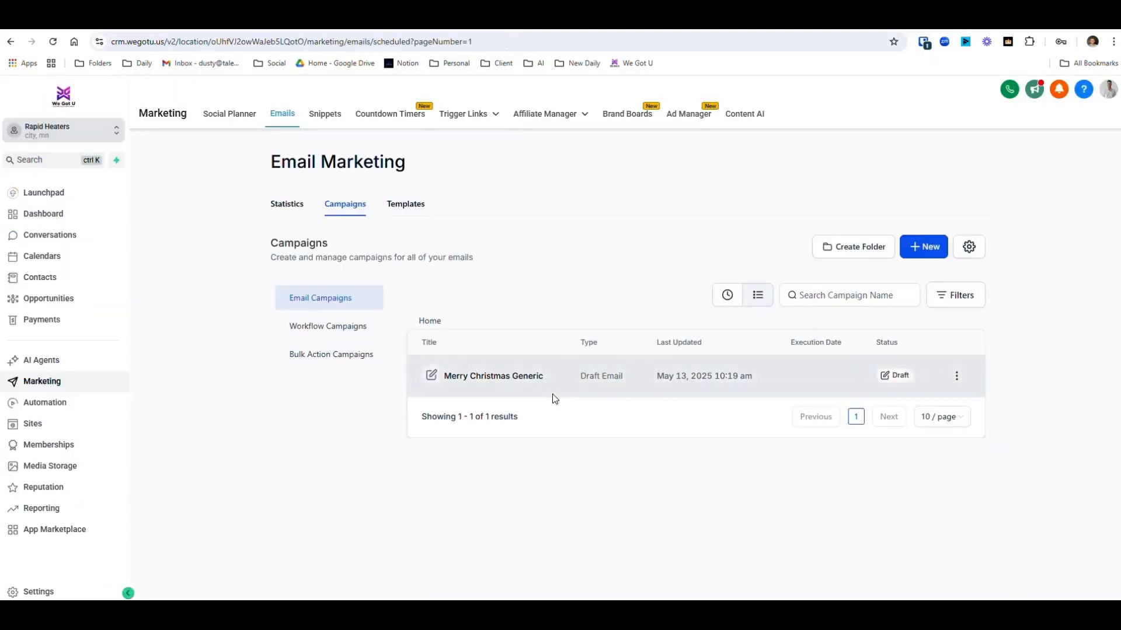
{"action": "left_click", "coordinate": [955, 378]}
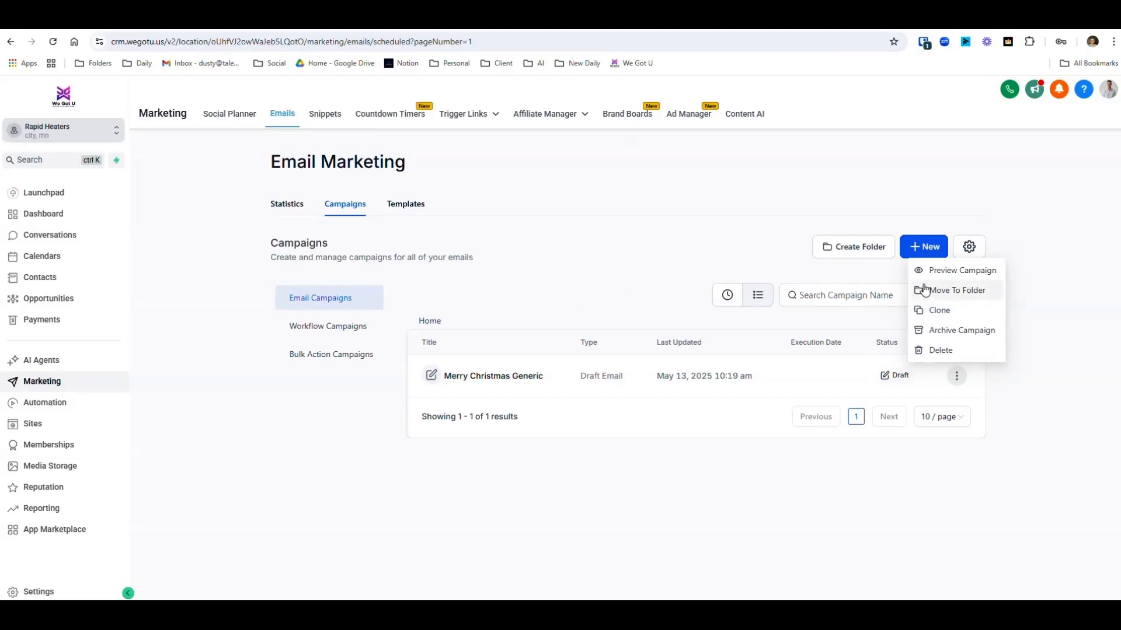
{"action": "left_click", "coordinate": [526, 210]}
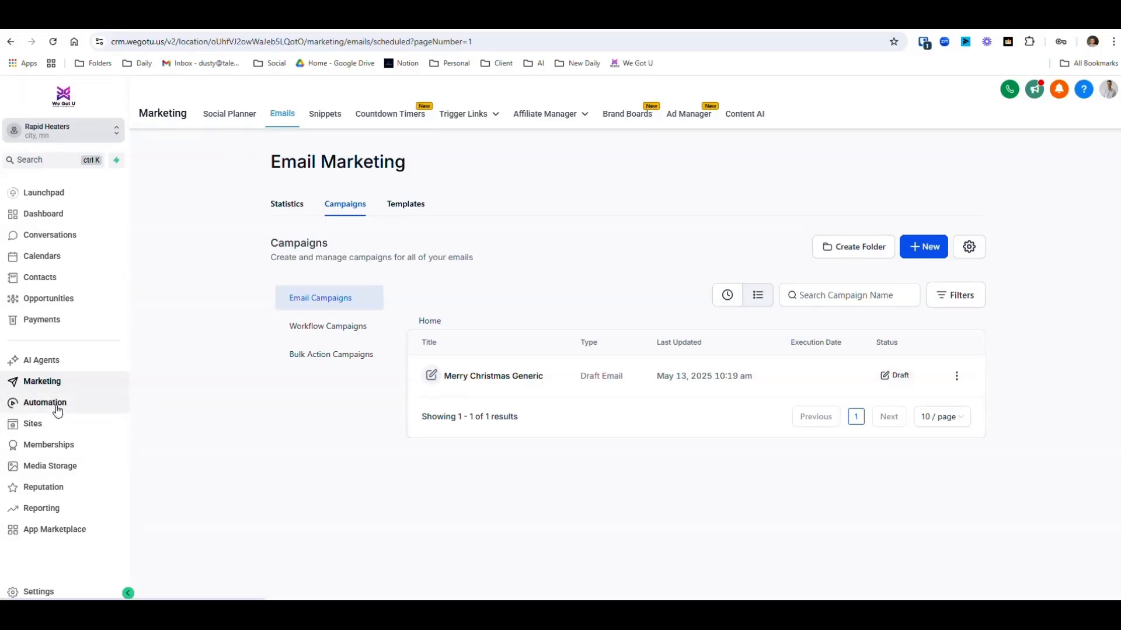
- Start a new funnel in the Sites area, choosing to build it from the prebuilt templates
{"action": "left_click", "coordinate": [8, 429]}
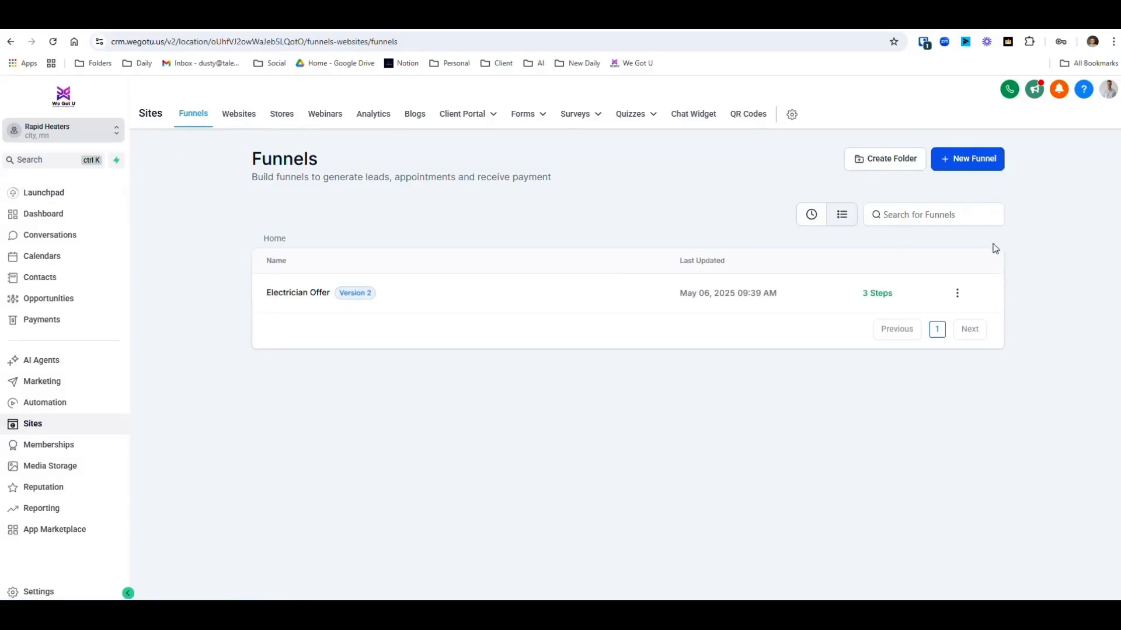
{"action": "left_click", "coordinate": [970, 163]}
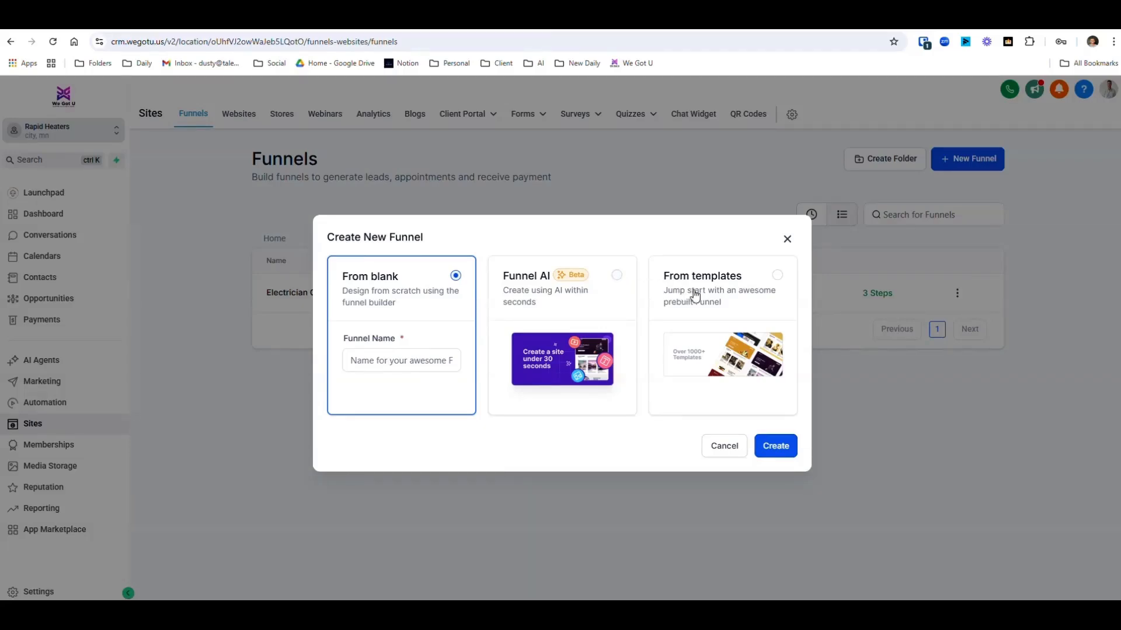
{"action": "left_click", "coordinate": [778, 275]}
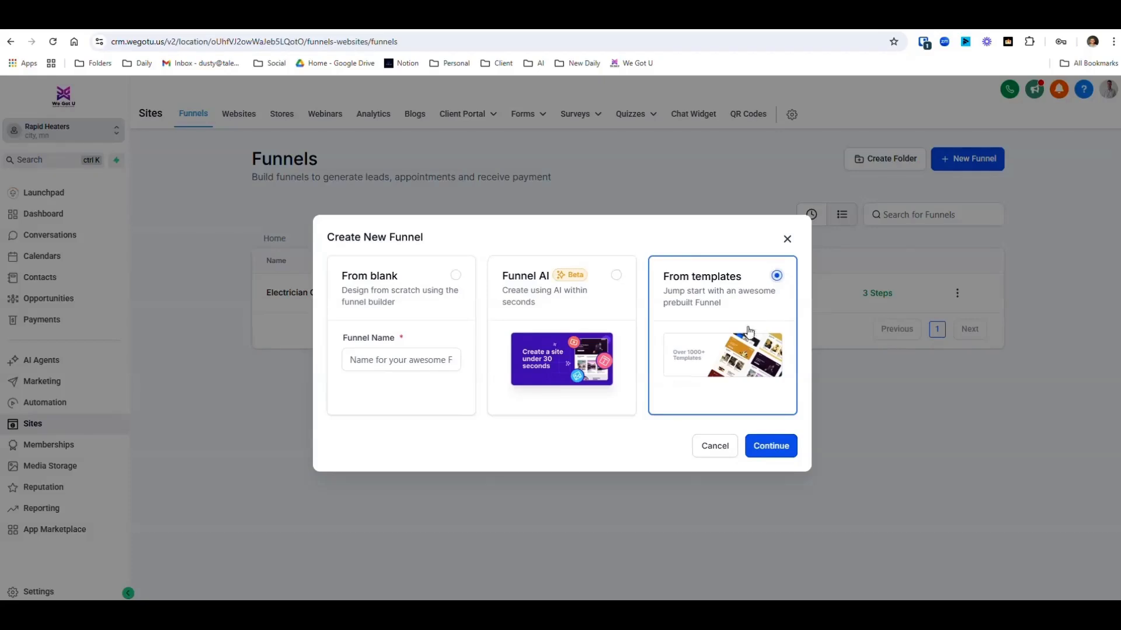
{"action": "left_click", "coordinate": [763, 446]}
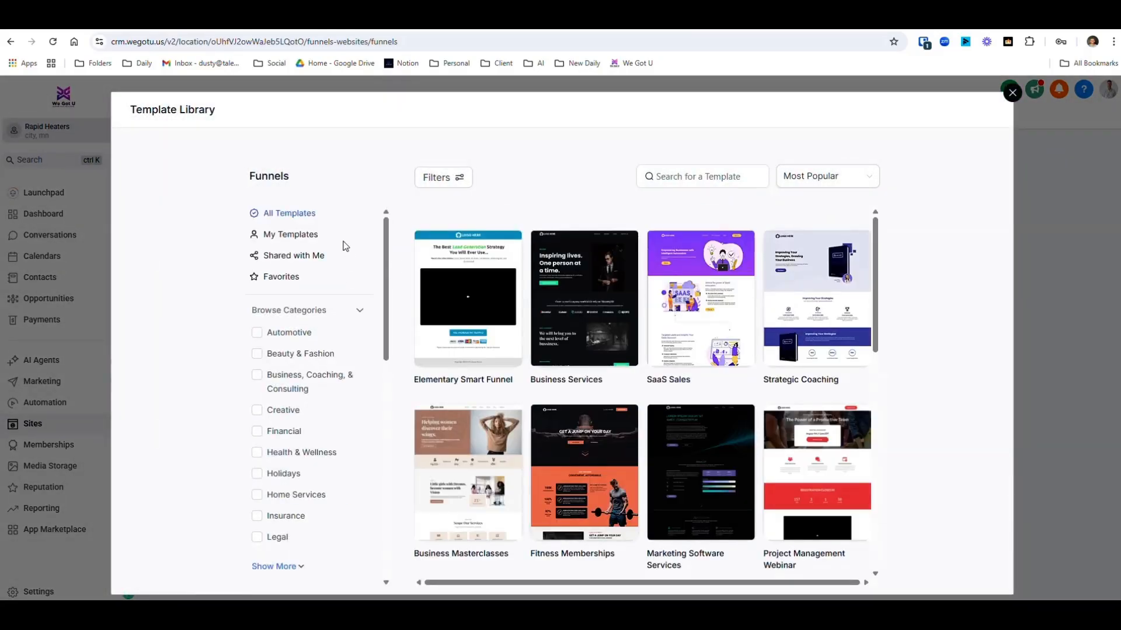
- Filter the funnel template library to the Checkout type
{"action": "scroll", "coordinate": [308, 286], "scroll_direction": "down", "scroll_amount": 5}
{"action": "scroll", "coordinate": [317, 345], "scroll_direction": "up", "scroll_amount": 4}
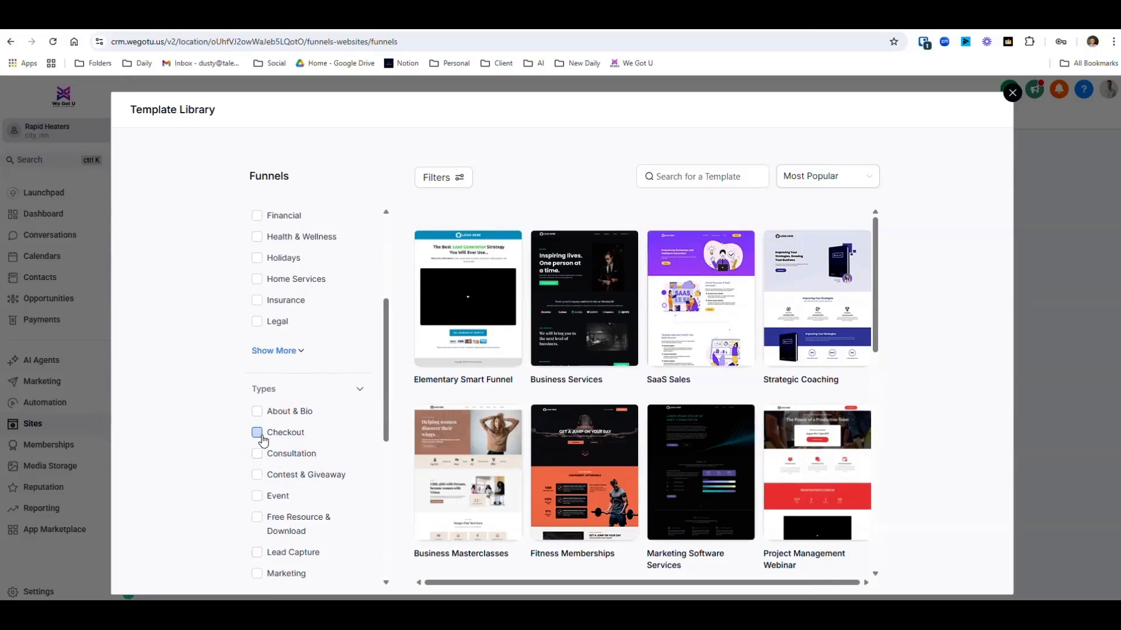
{"action": "left_click", "coordinate": [257, 432]}
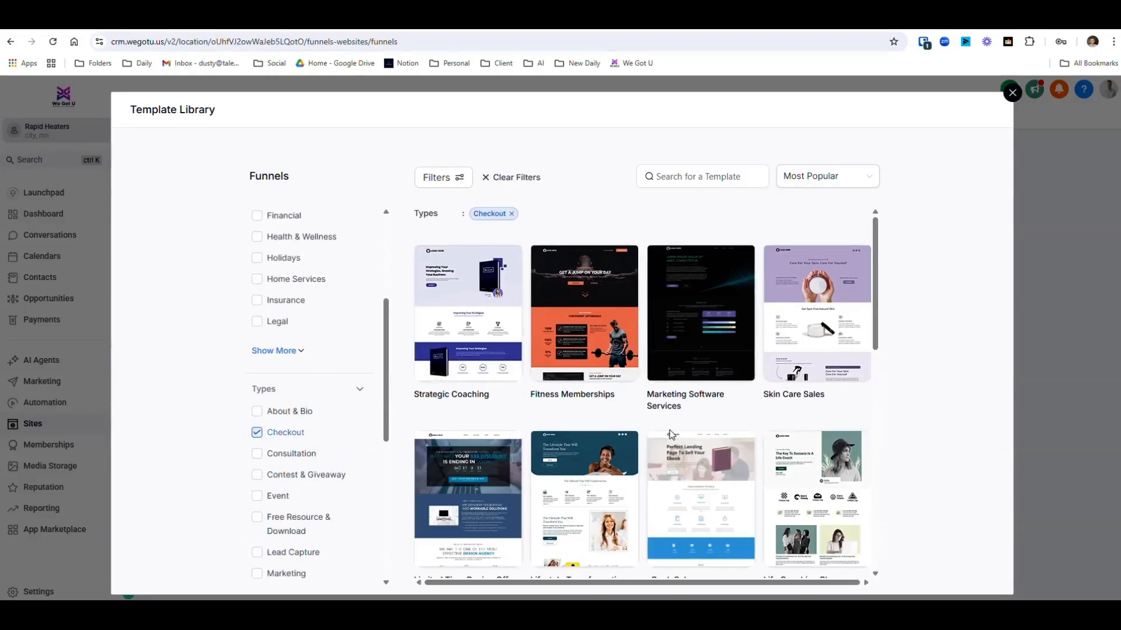
- Review the Skin Care Sales template's preview and description, and create the funnel from it
{"action": "mouse_move", "coordinate": [852, 461]}
{"action": "left_click", "coordinate": [817, 286]}
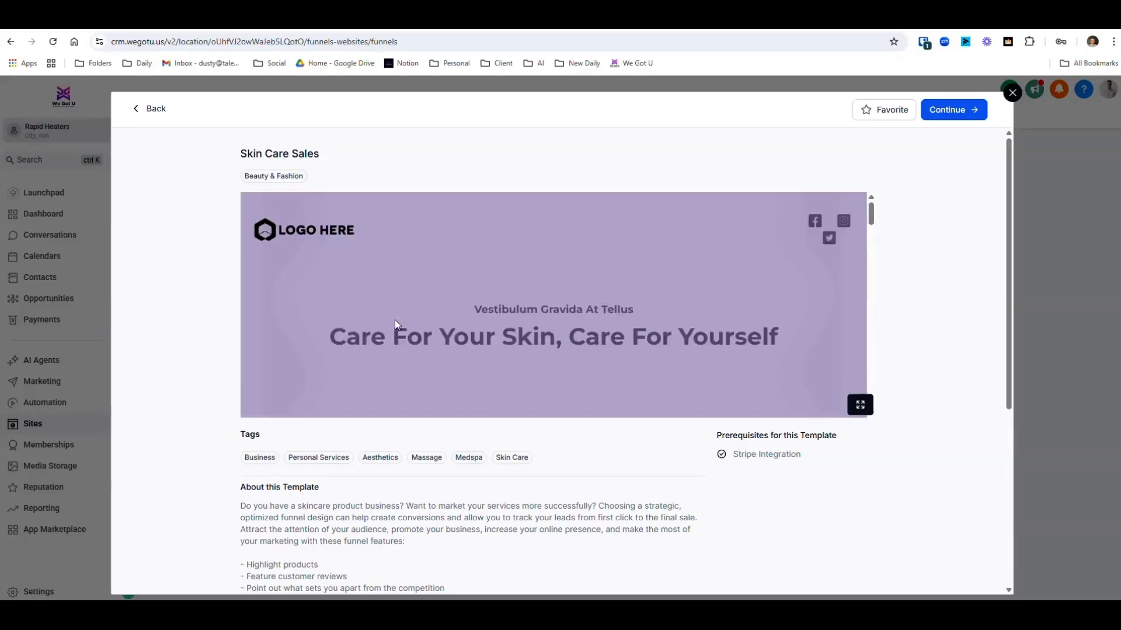
{"action": "scroll", "coordinate": [485, 291], "scroll_direction": "down", "scroll_amount": 10}
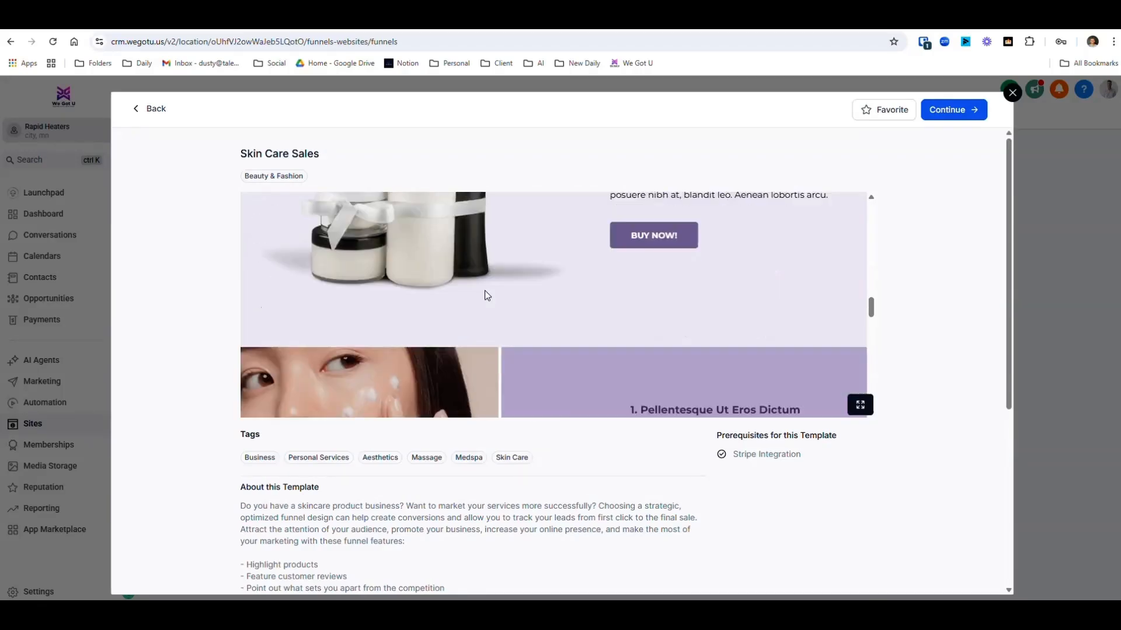
{"action": "scroll", "coordinate": [500, 292], "scroll_direction": "down", "scroll_amount": 1}
{"action": "scroll", "coordinate": [535, 298], "scroll_direction": "down", "scroll_amount": 3}
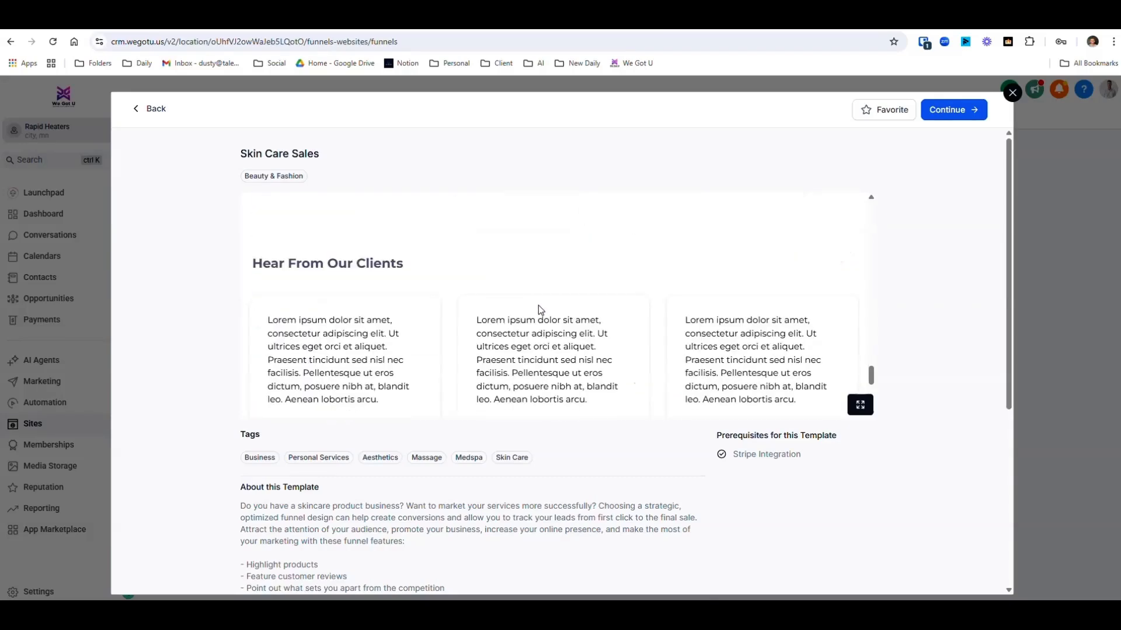
{"action": "scroll", "coordinate": [532, 310], "scroll_direction": "down", "scroll_amount": 10}
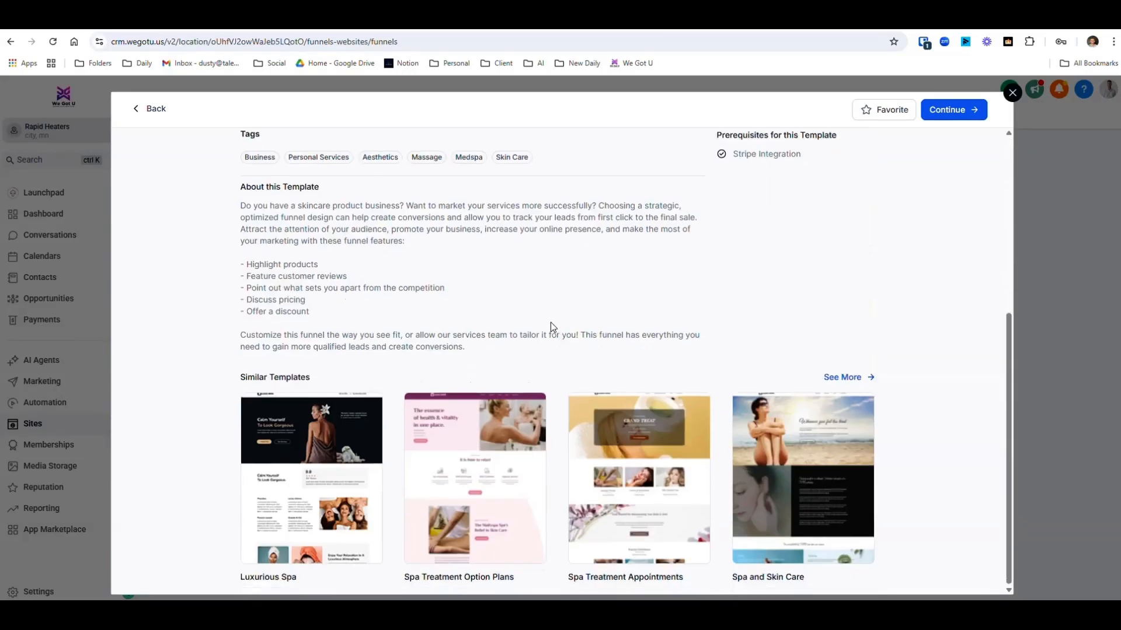
{"action": "scroll", "coordinate": [551, 322], "scroll_direction": "up", "scroll_amount": 5}
{"action": "scroll", "coordinate": [571, 336], "scroll_direction": "up", "scroll_amount": 12}
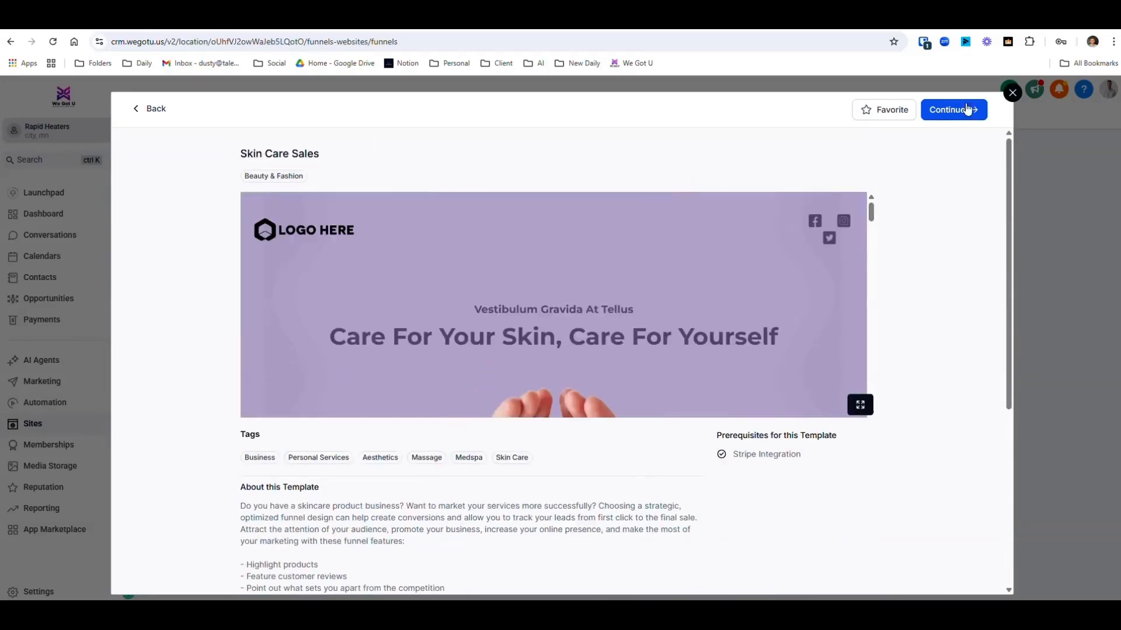
{"action": "left_click", "coordinate": [946, 115]}
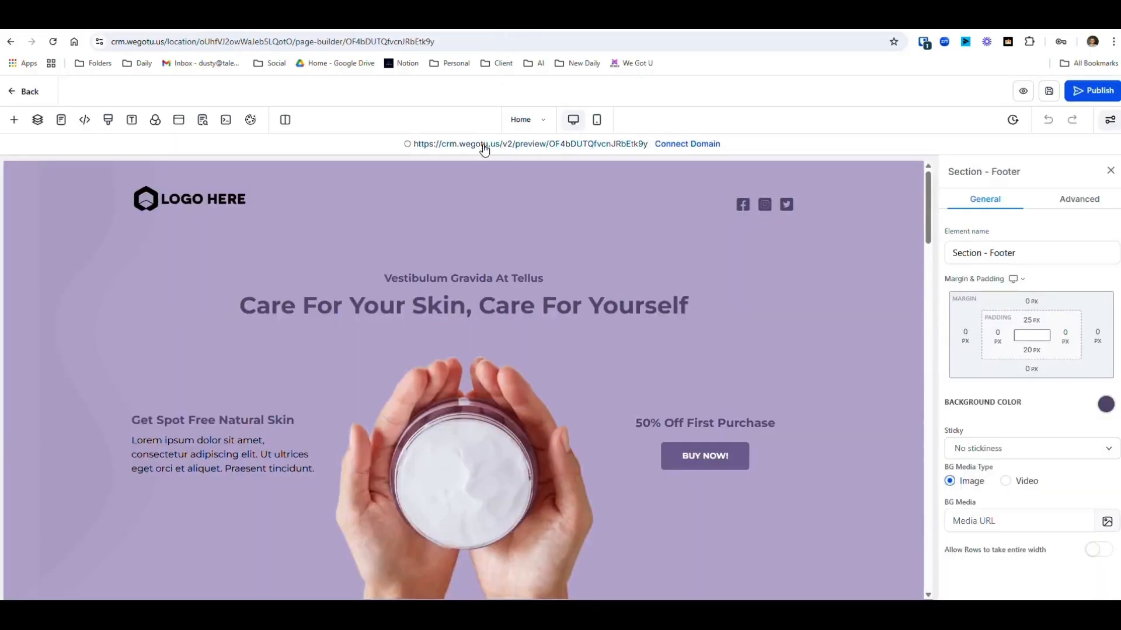
- Select the "Care For Your Skin, Care For Yourself" headline and inspect its text formatting options
{"action": "left_click", "coordinate": [339, 305]}
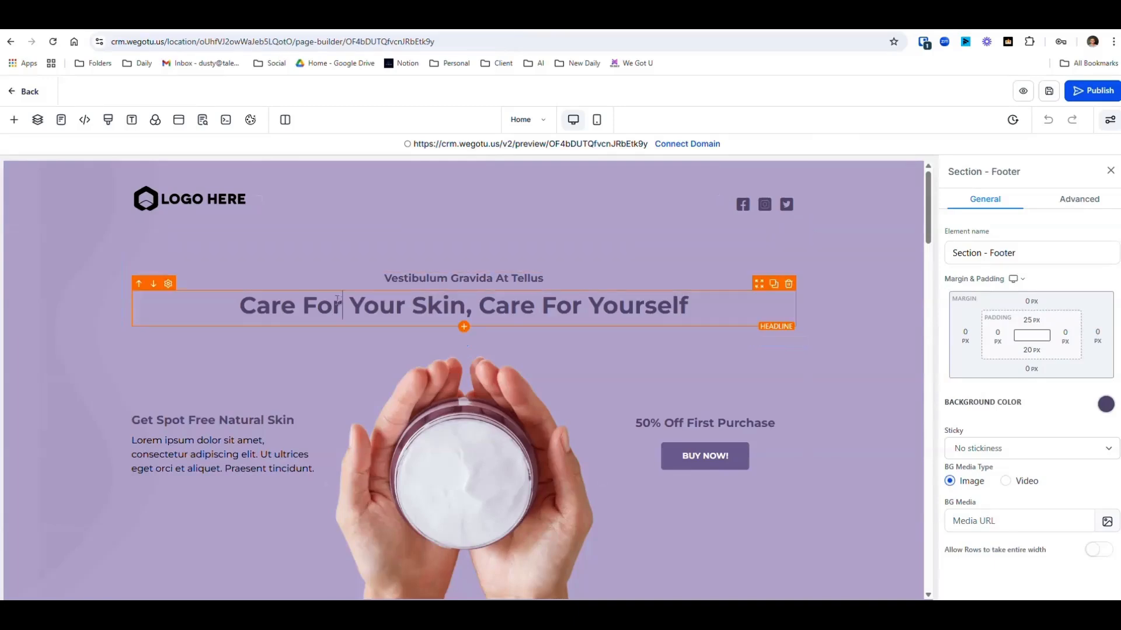
{"action": "left_click_drag", "start_coordinate": [240, 306], "coordinate": [684, 319]}
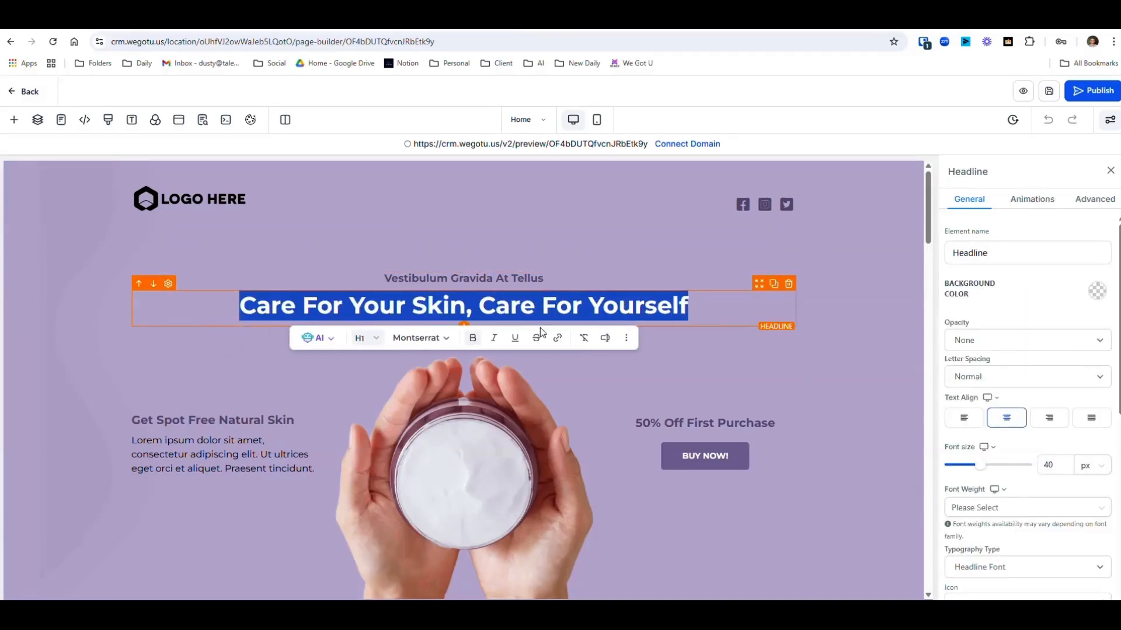
{"action": "left_click", "coordinate": [491, 278]}
- Inspect the header logo's image options and check the media storage for a replacement image
{"action": "left_click", "coordinate": [245, 204]}
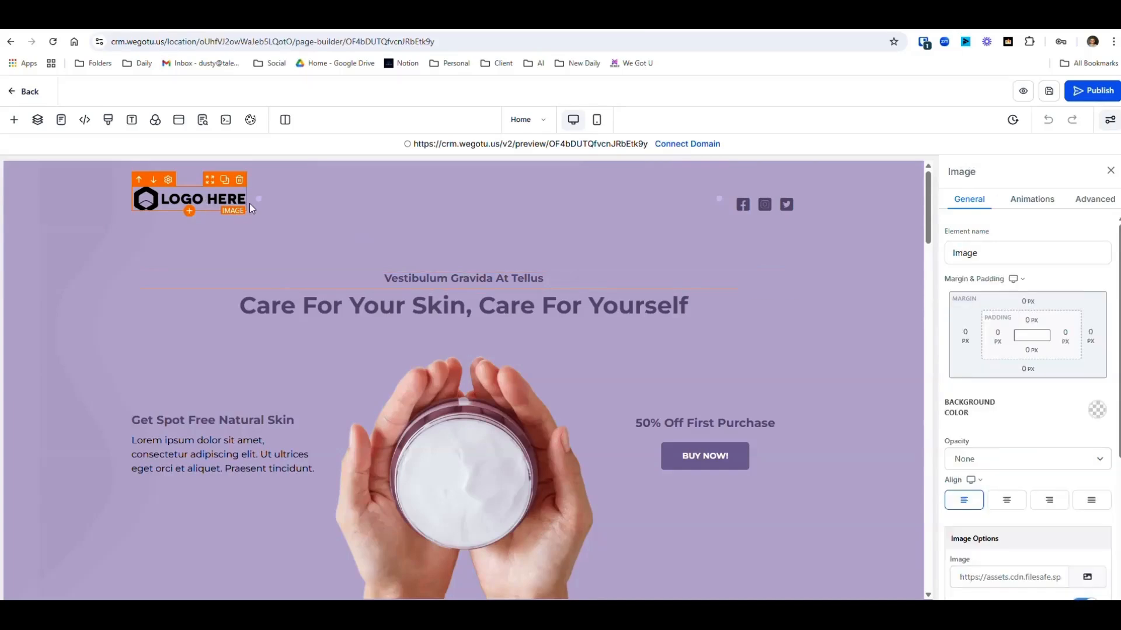
{"action": "scroll", "coordinate": [988, 404], "scroll_direction": "down", "scroll_amount": 4}
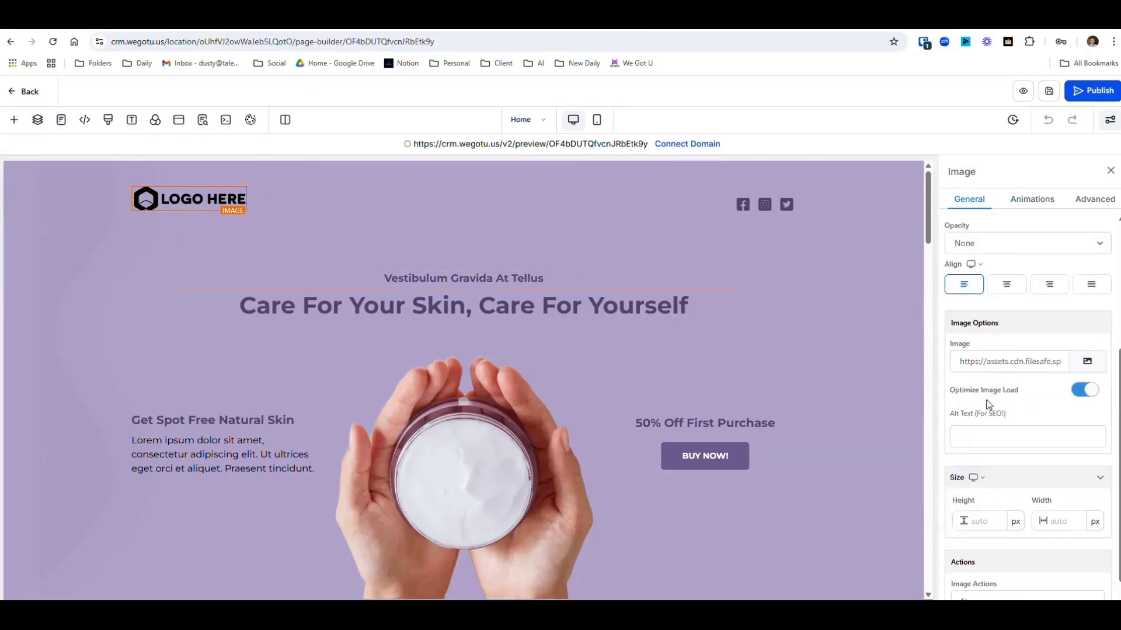
{"action": "left_click", "coordinate": [1087, 361]}
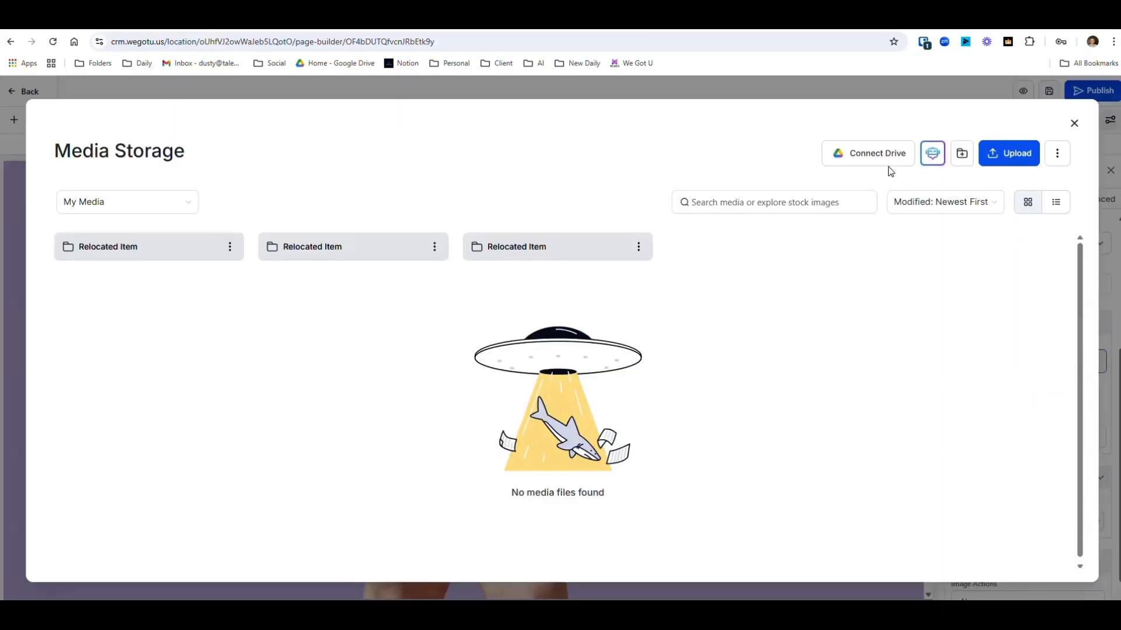
{"action": "left_click", "coordinate": [1073, 123]}
- Examine the Home page's sections, from the product offers to the client reviews and footer
{"action": "scroll", "coordinate": [298, 317], "scroll_direction": "down", "scroll_amount": 4}
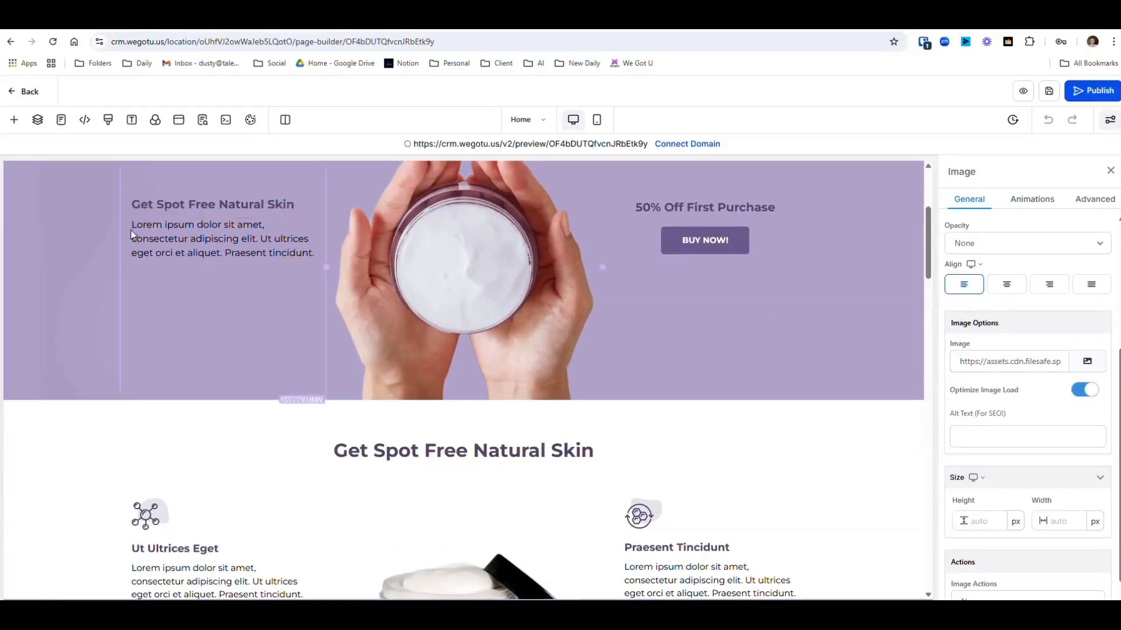
{"action": "scroll", "coordinate": [255, 315], "scroll_direction": "down", "scroll_amount": 10}
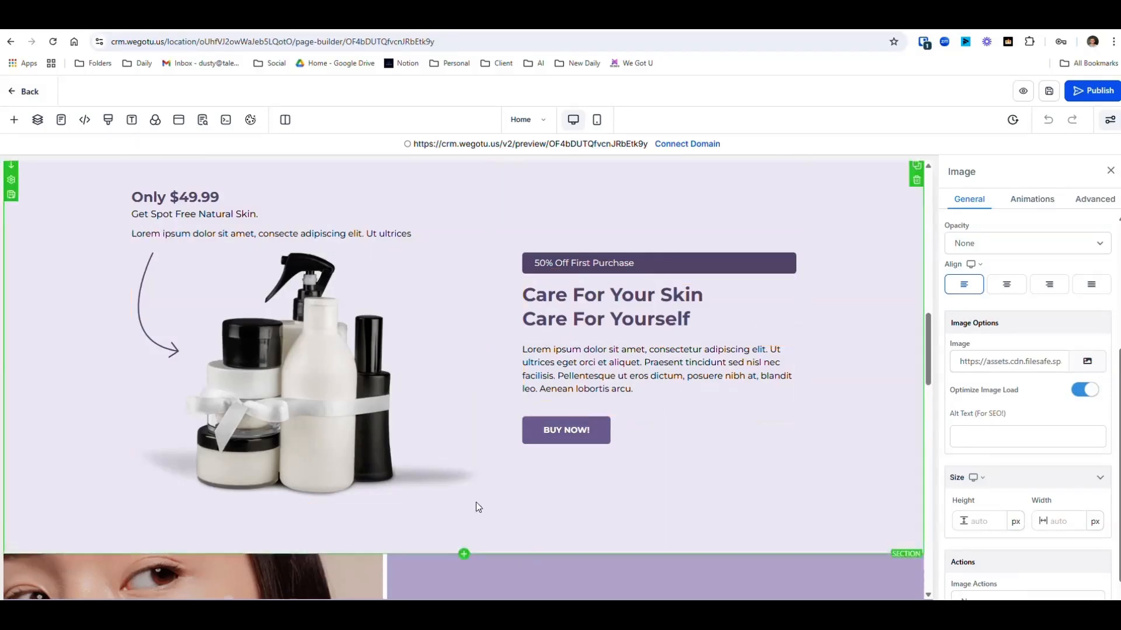
{"action": "scroll", "coordinate": [454, 428], "scroll_direction": "down", "scroll_amount": 4}
{"action": "scroll", "coordinate": [454, 423], "scroll_direction": "down", "scroll_amount": 12}
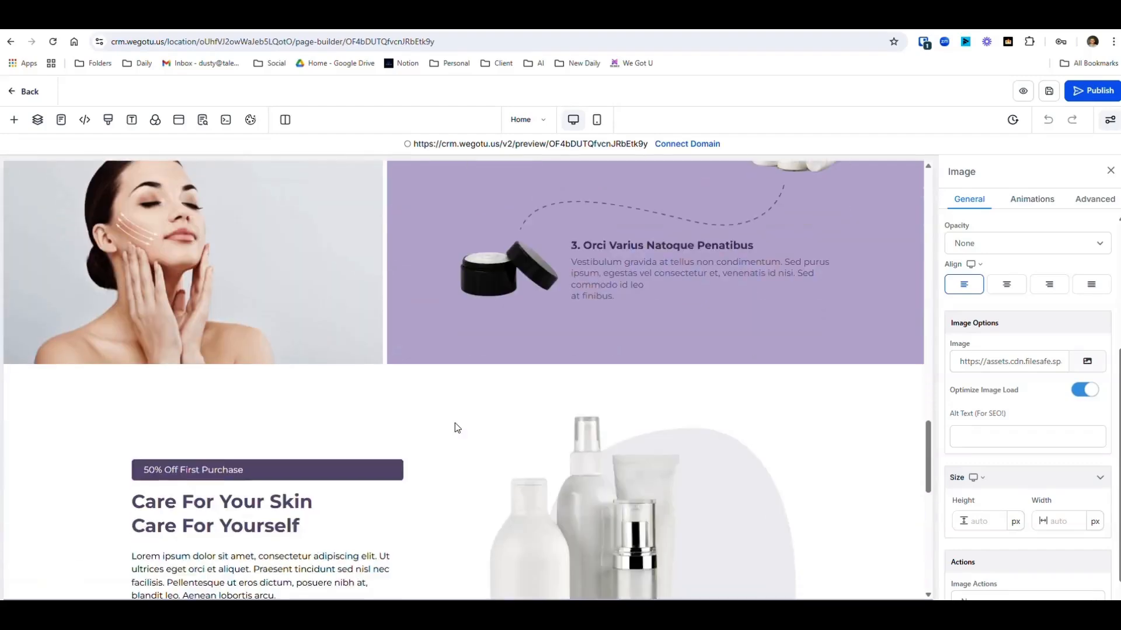
{"action": "scroll", "coordinate": [454, 428], "scroll_direction": "down", "scroll_amount": 6}
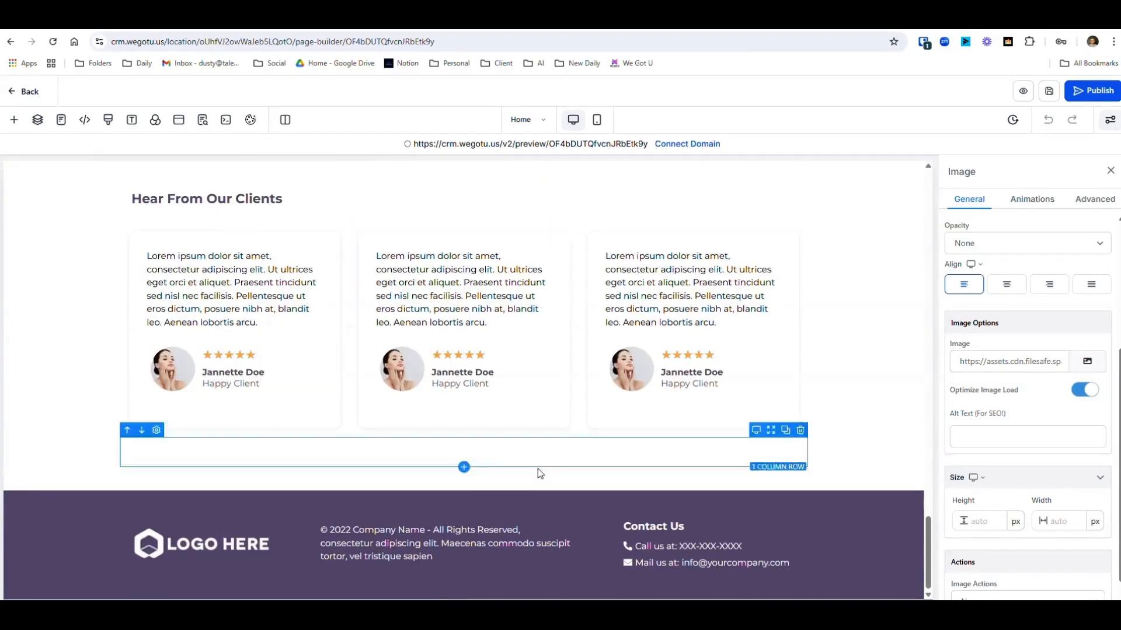
{"action": "scroll", "coordinate": [621, 416], "scroll_direction": "up", "scroll_amount": 6}
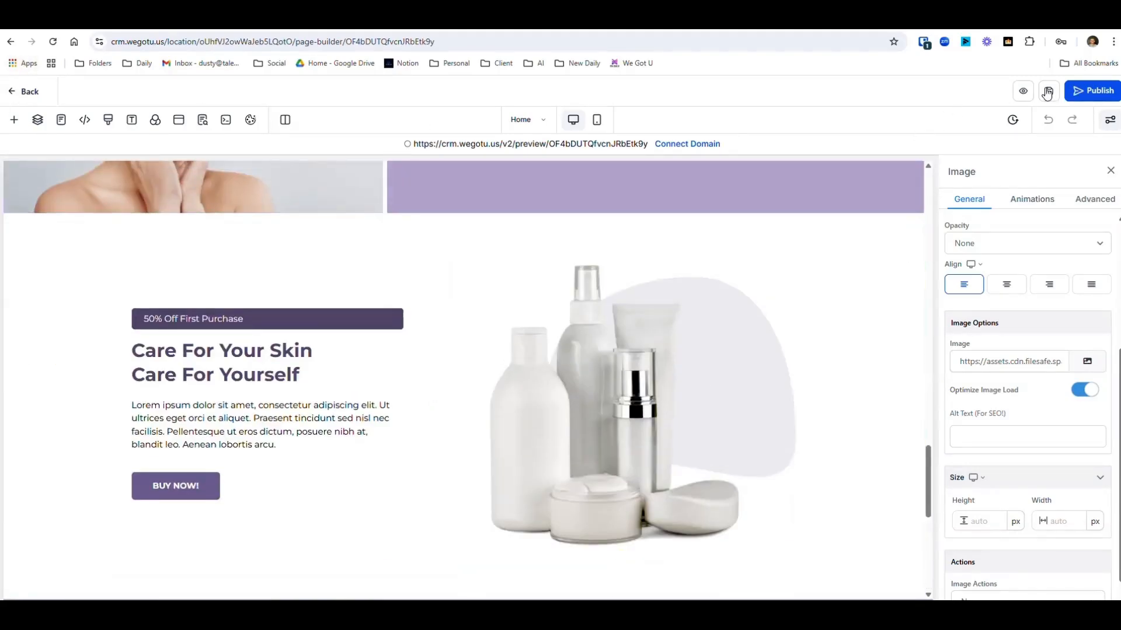
- Leave the page builder and view the Thank You and Home steps of the Skin Care Sales funnel
{"action": "left_click", "coordinate": [24, 92]}
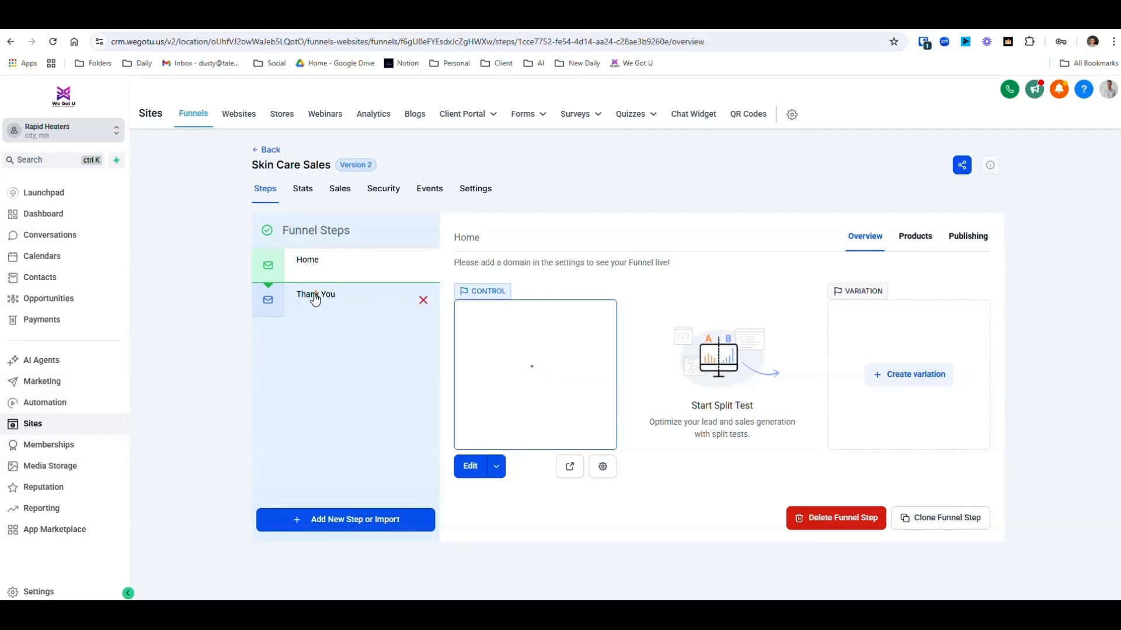
{"action": "left_click", "coordinate": [314, 299]}
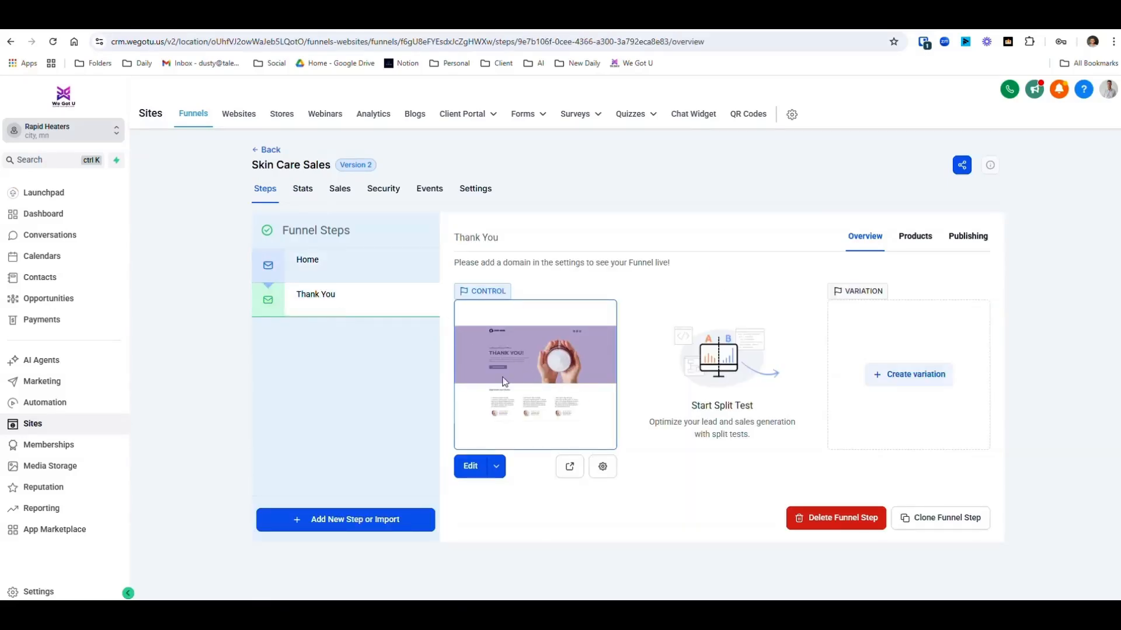
{"action": "left_click", "coordinate": [336, 272]}
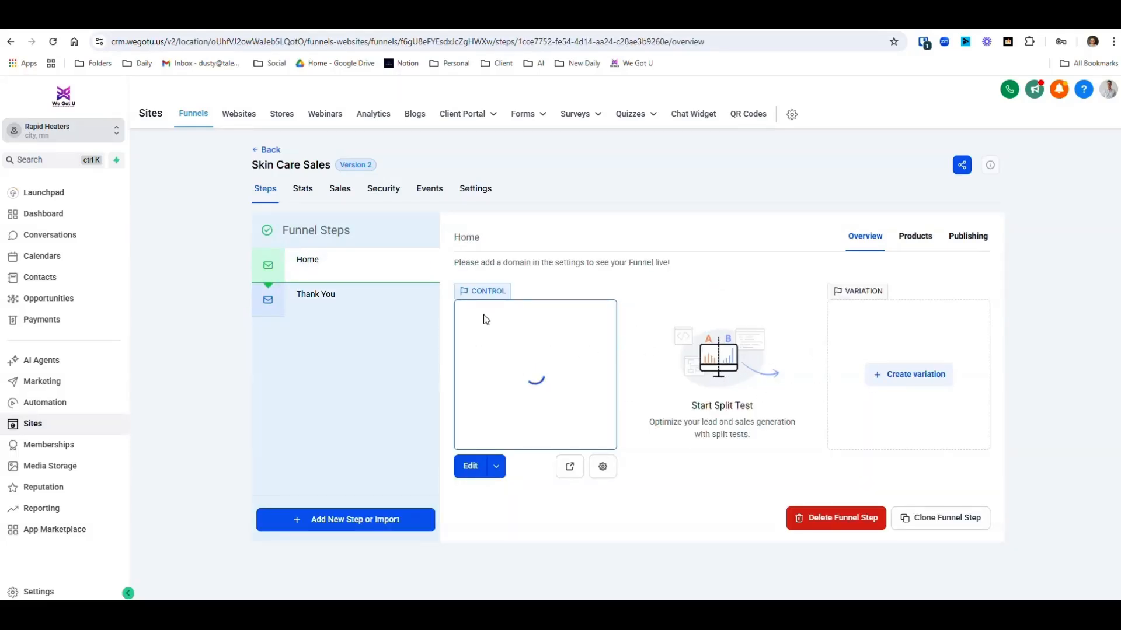
- Check the split-test variation options for the Home step and view the funnel's statistics
{"action": "left_click", "coordinate": [899, 378]}
{"action": "left_click", "coordinate": [661, 125]}
{"action": "left_click", "coordinate": [312, 195]}
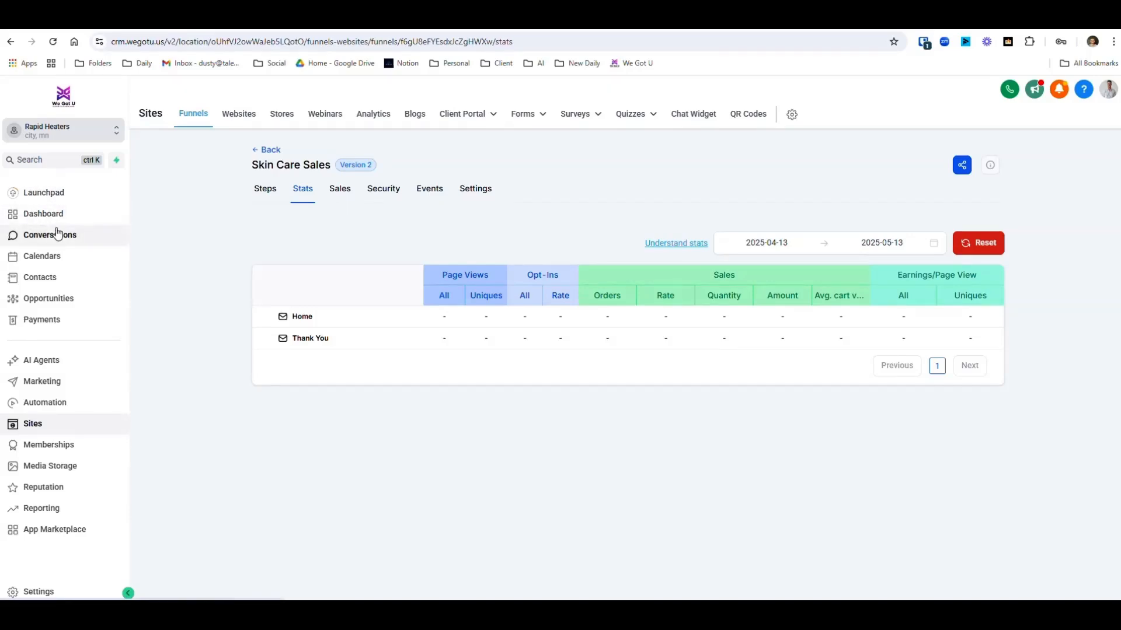
- Open the dashboard and examine the Funnel widget's pipeline choices, the tasks, manual actions and lead source report
{"action": "left_click", "coordinate": [29, 217]}
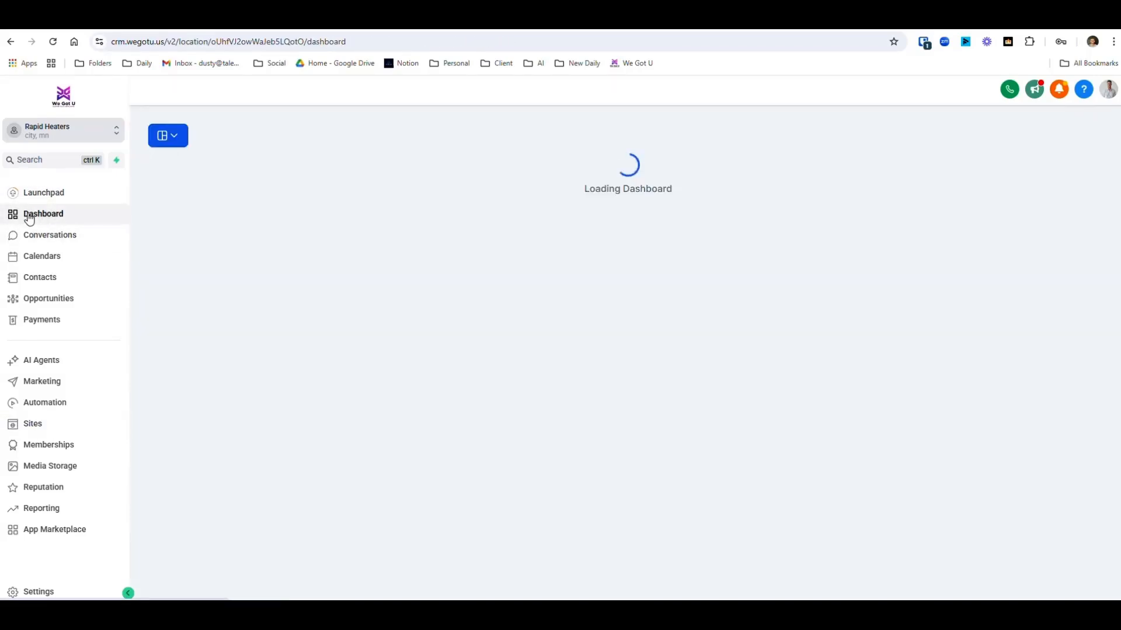
{"action": "scroll", "coordinate": [325, 388], "scroll_direction": "down", "scroll_amount": 3}
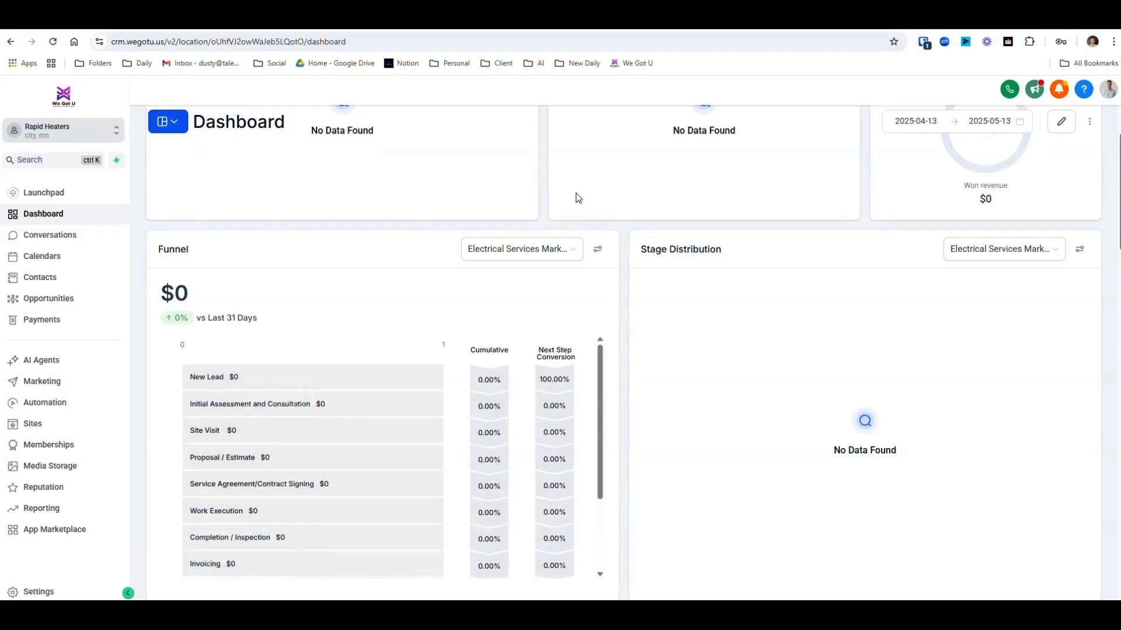
{"action": "left_click", "coordinate": [552, 249]}
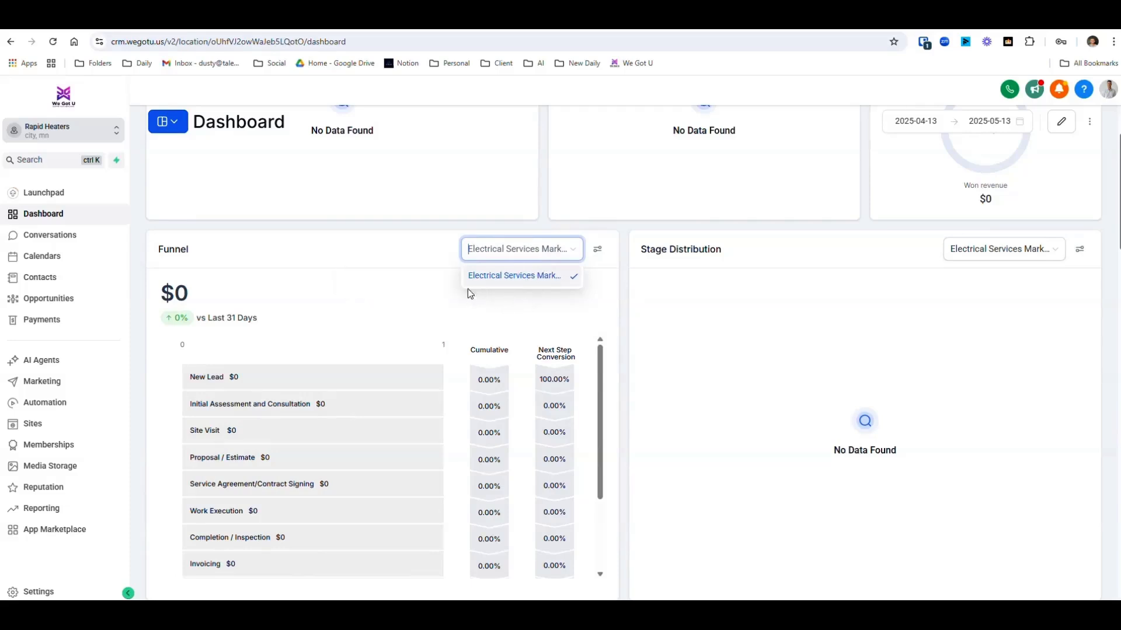
{"action": "scroll", "coordinate": [724, 366], "scroll_direction": "down", "scroll_amount": 1}
{"action": "scroll", "coordinate": [724, 366], "scroll_direction": "down", "scroll_amount": 7}
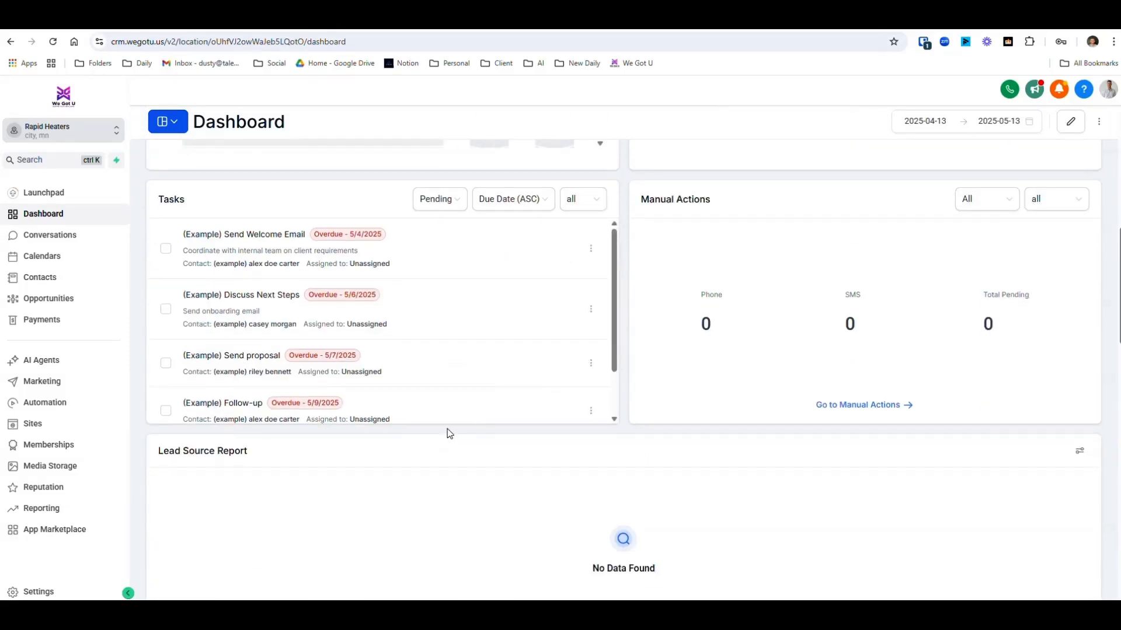
{"action": "scroll", "coordinate": [450, 433], "scroll_direction": "up", "scroll_amount": 4}
{"action": "scroll", "coordinate": [491, 300], "scroll_direction": "up", "scroll_amount": 4}
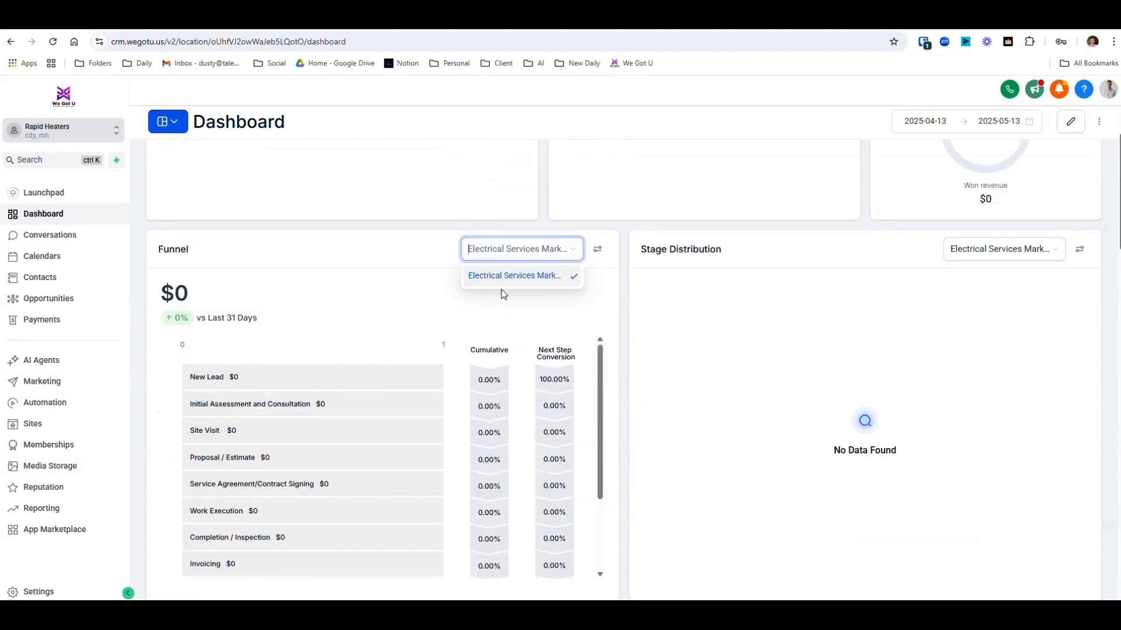